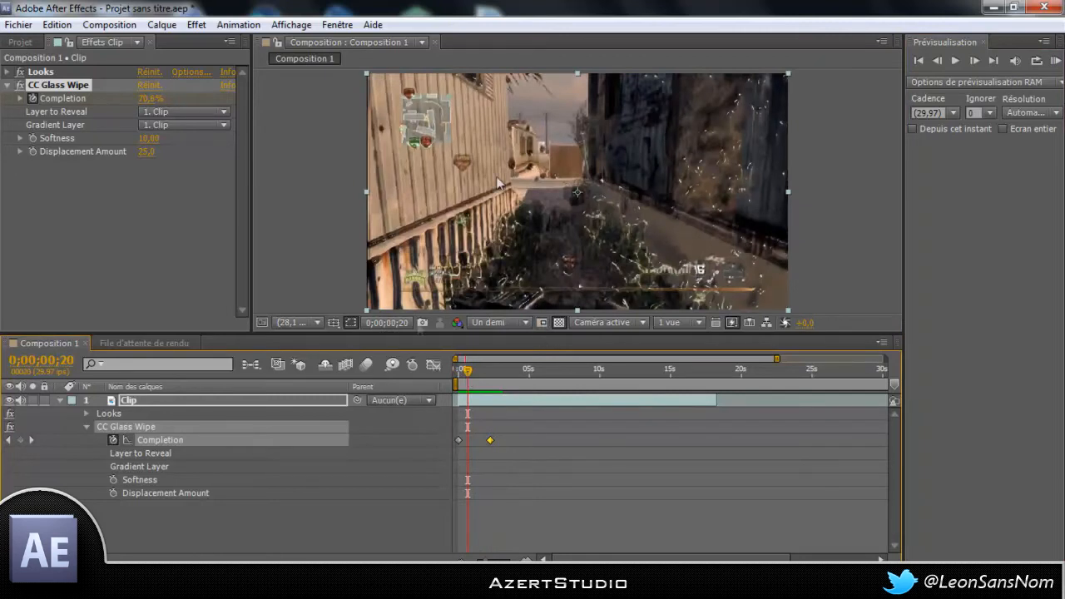
{"action": "left_click", "coordinate": [514, 325]}
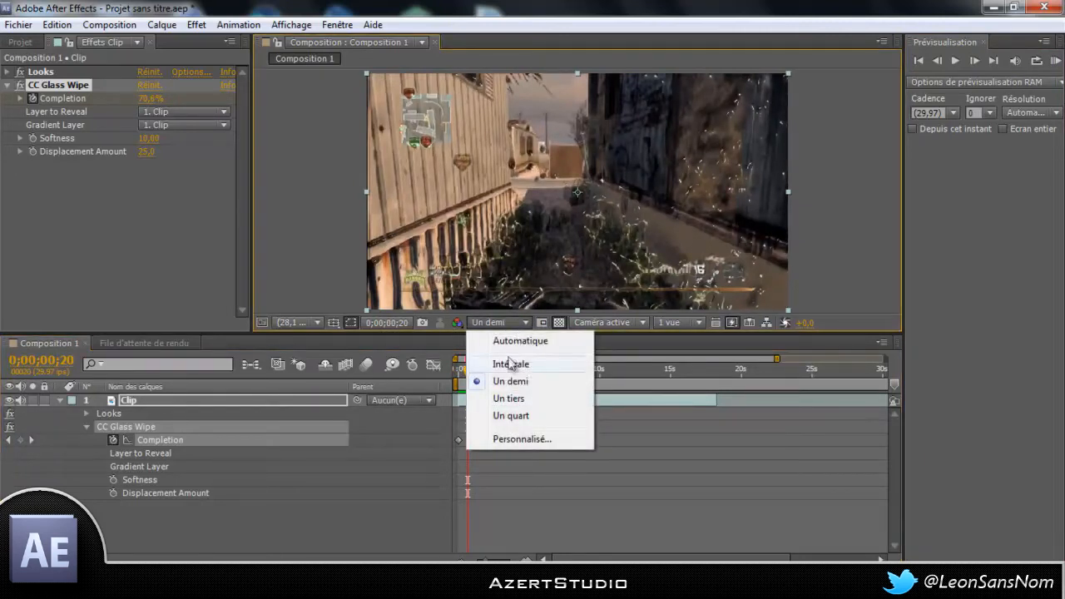
{"action": "left_click", "coordinate": [514, 325]}
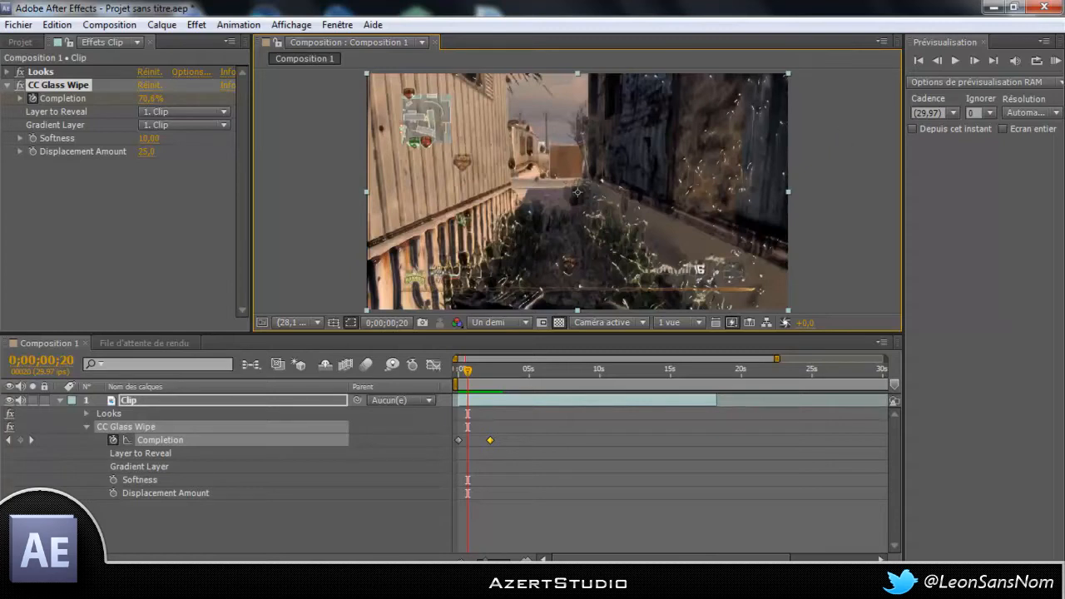
Delete the Looks and CC Glass Wipe effects with their keyframes from the Clip layer and return to the composition's first frame
{"action": "left_click_drag", "start_coordinate": [121, 510], "coordinate": [116, 412]}
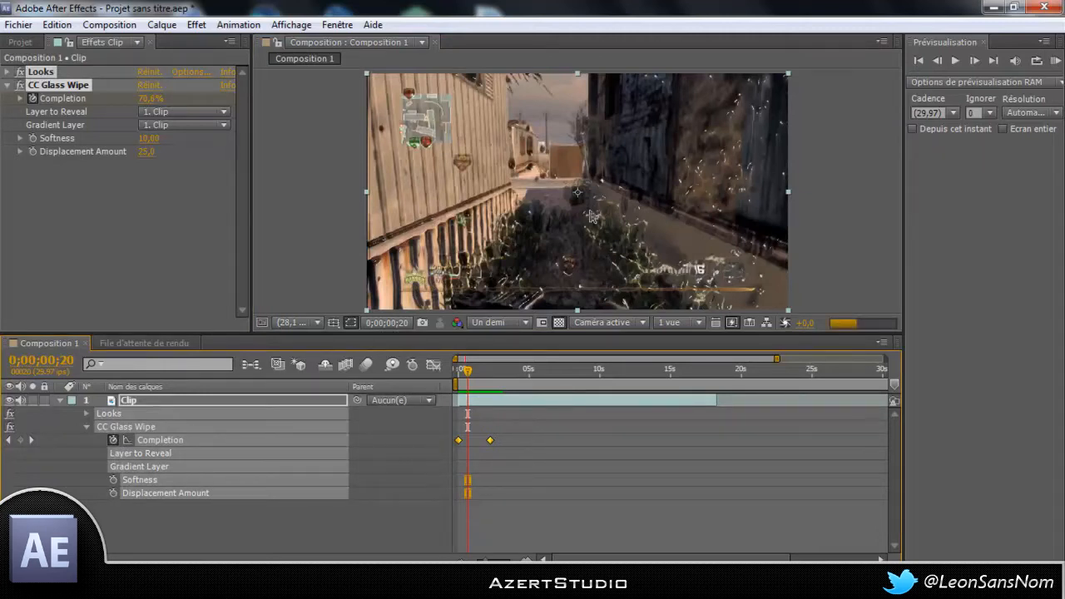
{"action": "key", "text": "Delete"}
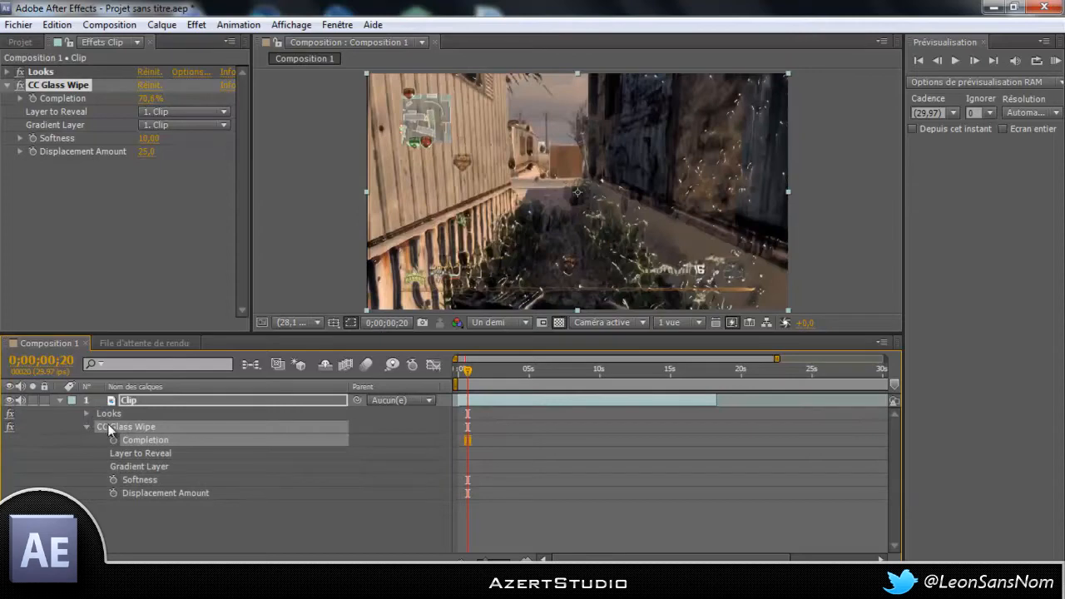
{"action": "key", "text": "Delete"}
{"action": "key", "text": "Delete"}
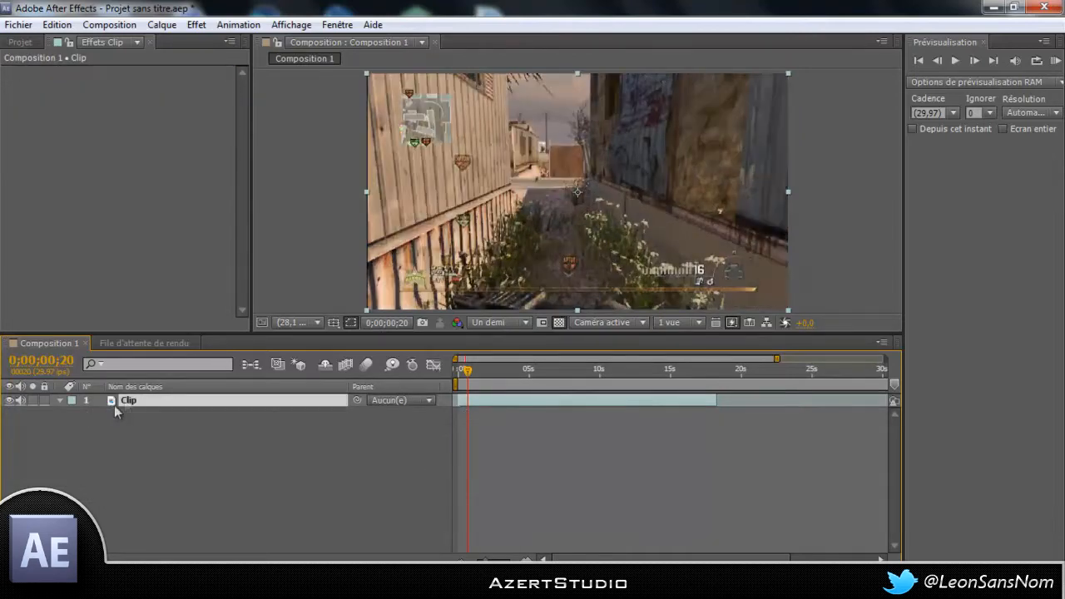
{"action": "key", "text": "Home"}
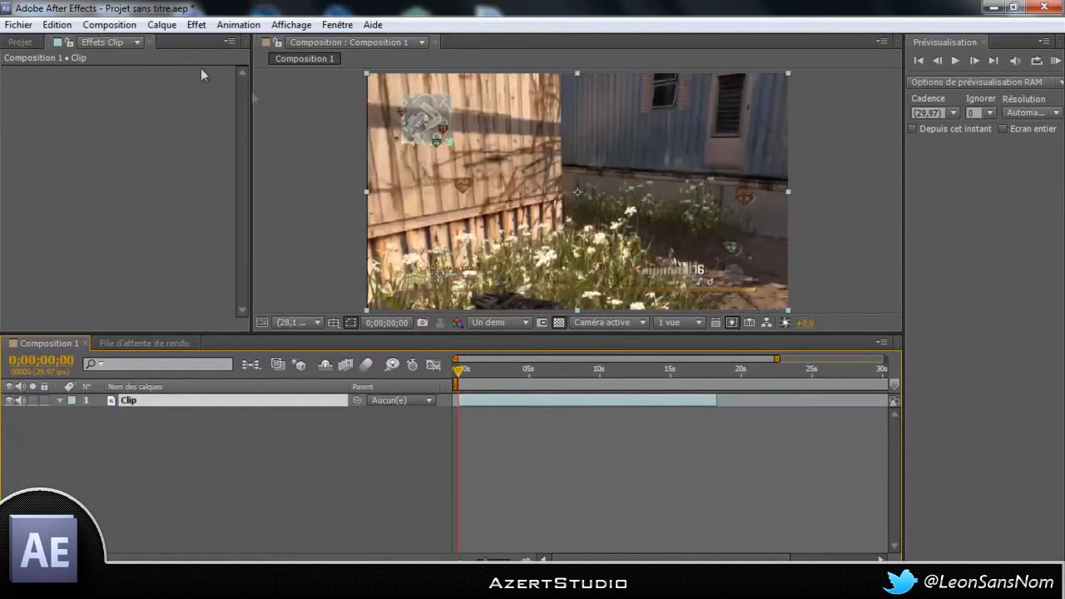
{"action": "left_click", "coordinate": [18, 25]}
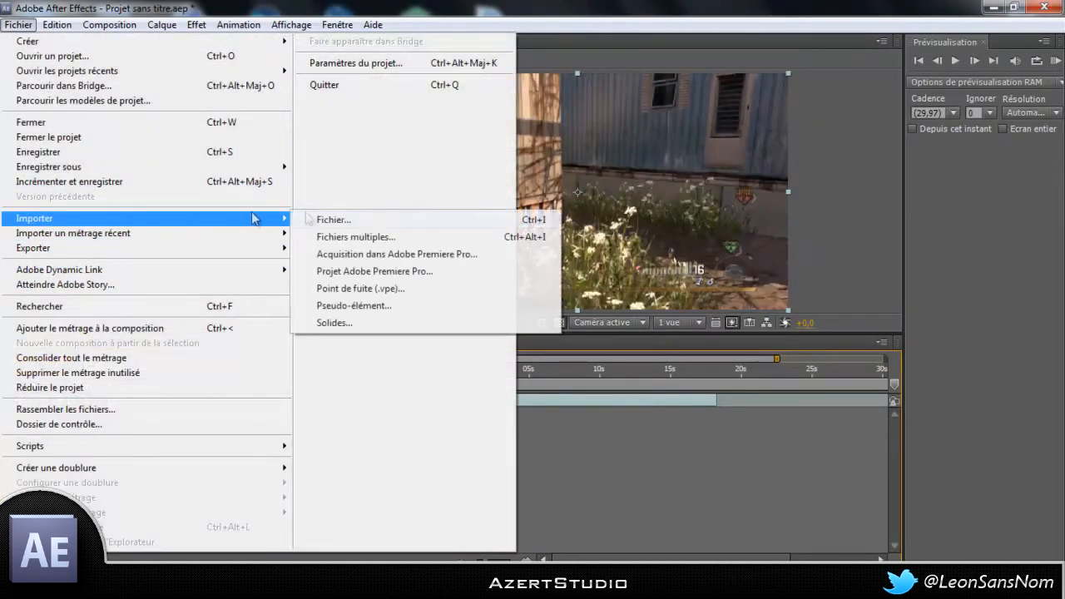
{"action": "left_click", "coordinate": [604, 447]}
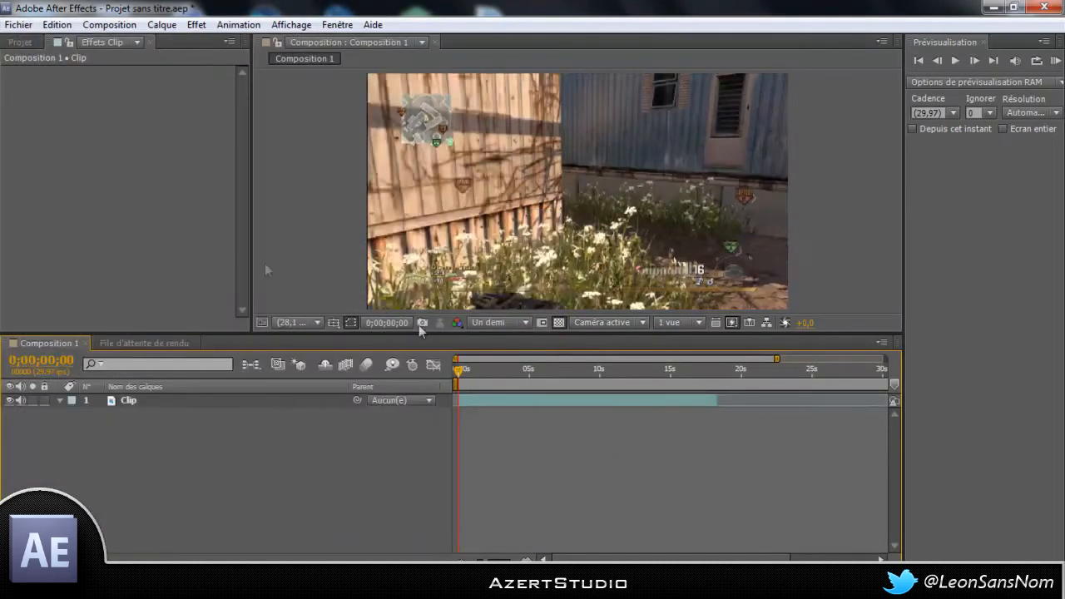
Apply the Magic Bullet Looks effect to the Clip layer
{"action": "left_click", "coordinate": [179, 400]}
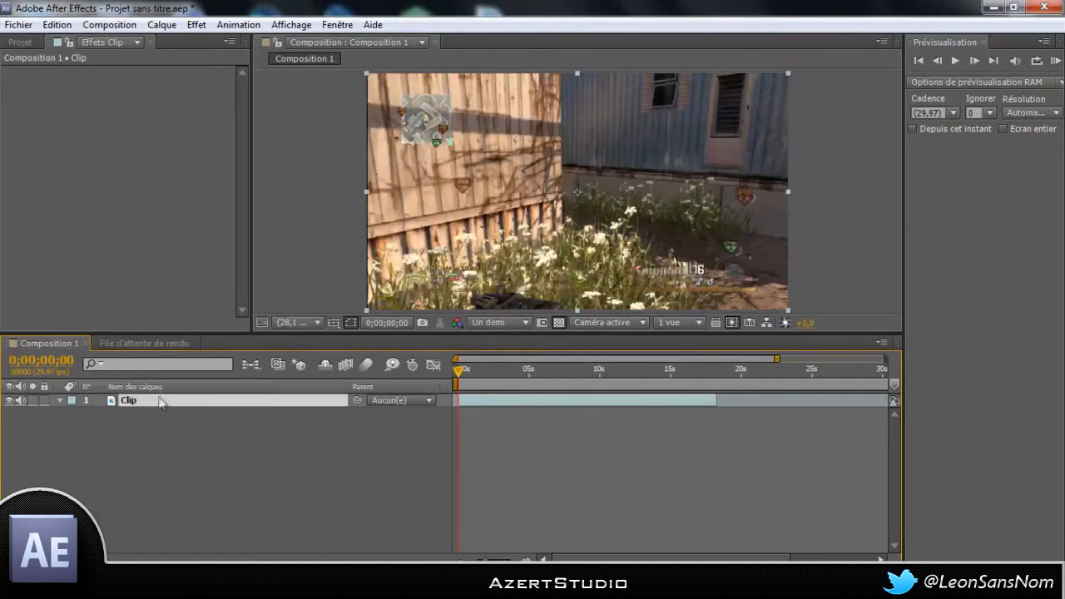
{"action": "left_click", "coordinate": [197, 25]}
{"action": "mouse_move", "coordinate": [281, 376]}
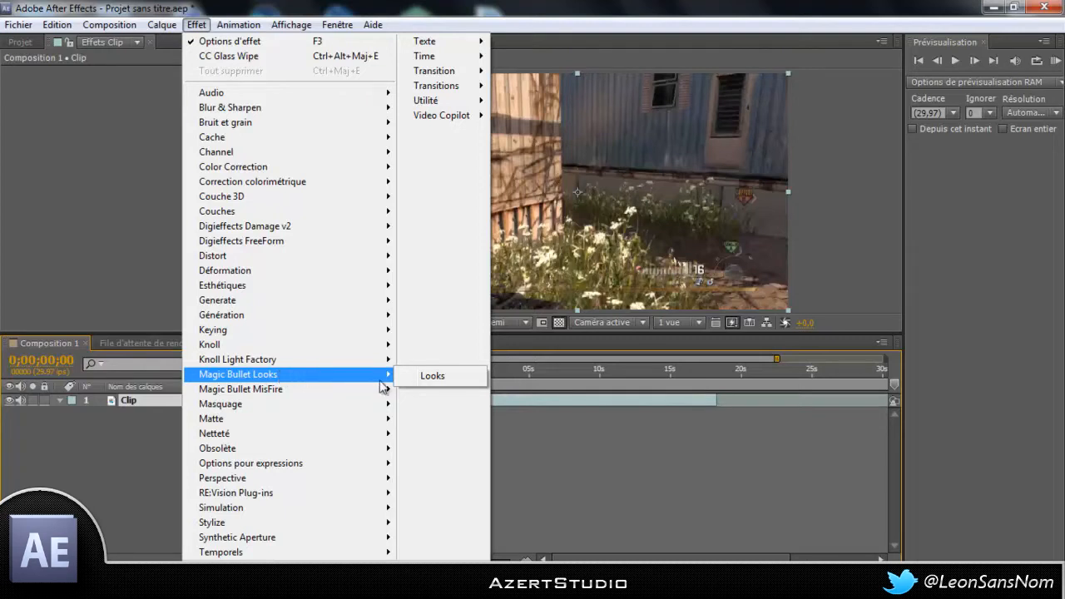
{"action": "left_click", "coordinate": [426, 379]}
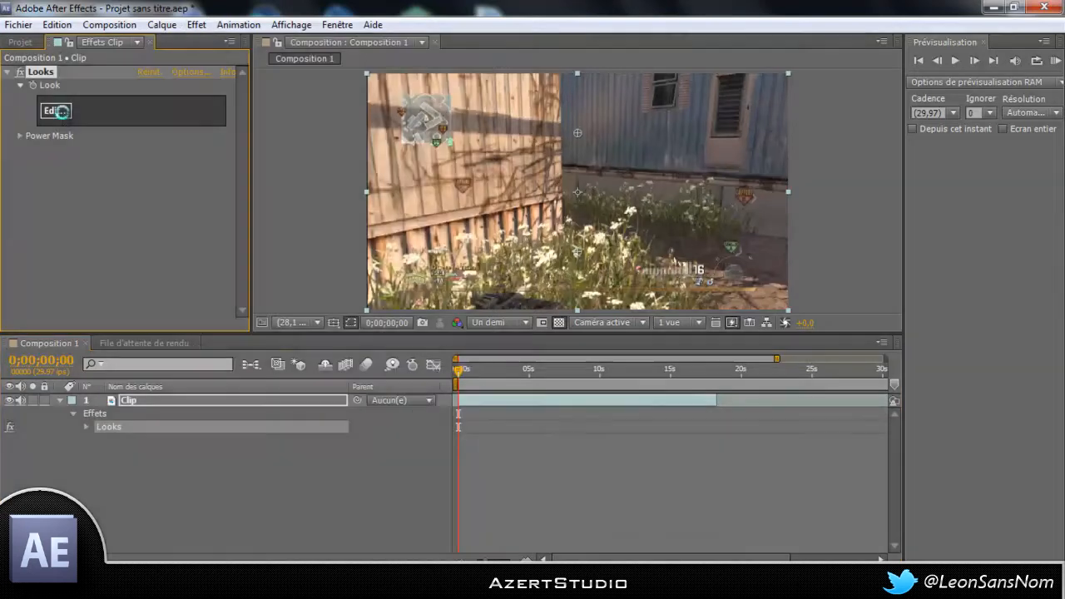
Edit the Looks effect and give it the custom preset "Invincible"
{"action": "left_click", "coordinate": [56, 110]}
{"action": "mouse_move", "coordinate": [2, 249]}
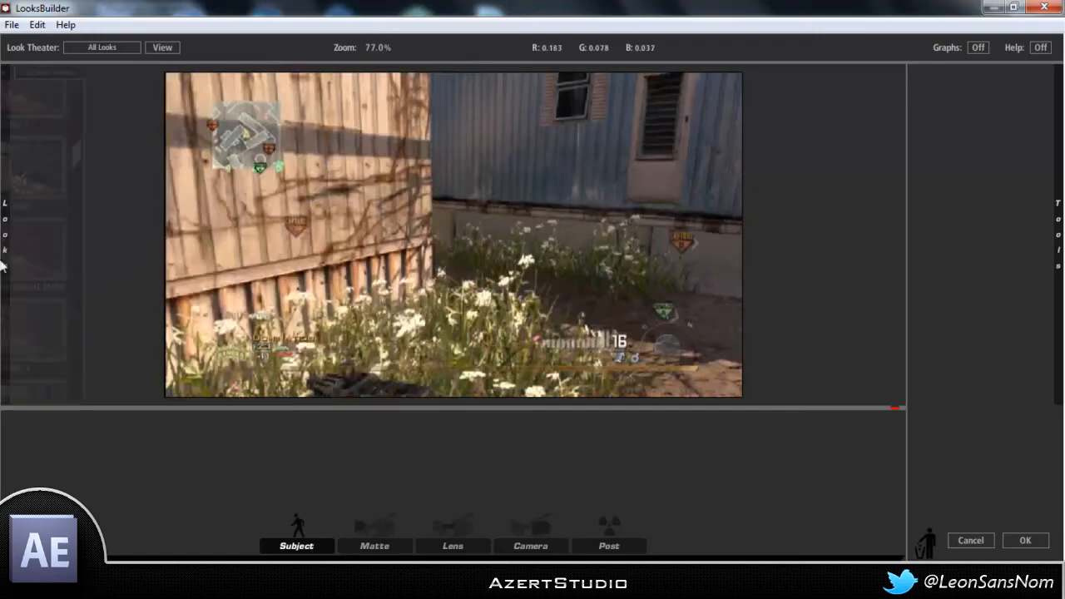
{"action": "scroll", "coordinate": [313, 223], "scroll_direction": "up", "scroll_amount": 3}
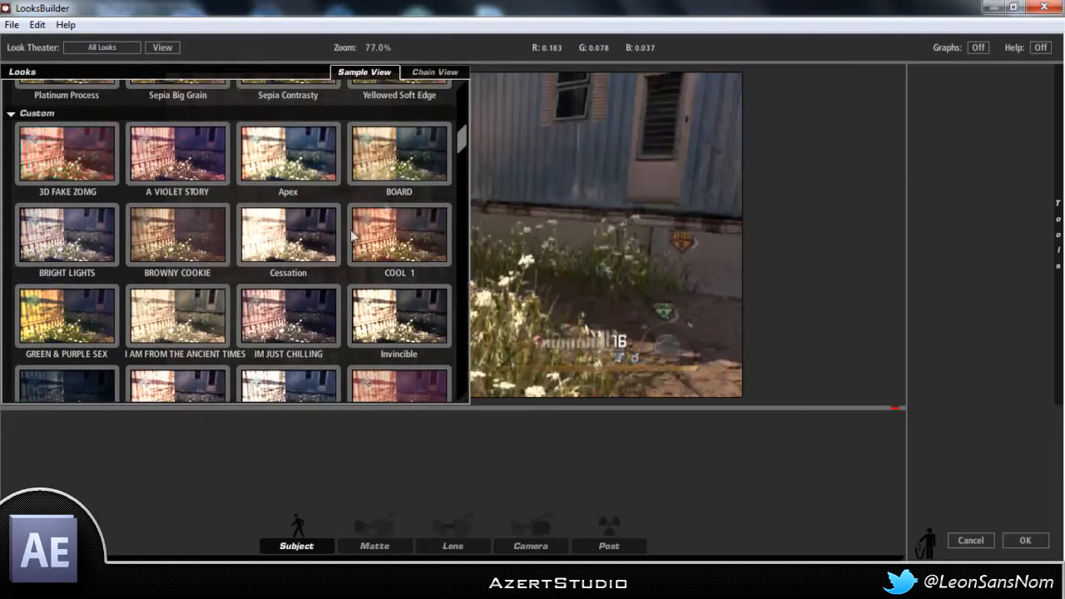
{"action": "mouse_move", "coordinate": [463, 130]}
{"action": "left_mouse_down"}
{"action": "mouse_move", "coordinate": [466, 120]}
{"action": "mouse_move", "coordinate": [461, 179]}
{"action": "mouse_move", "coordinate": [461, 142]}
{"action": "left_mouse_up"}
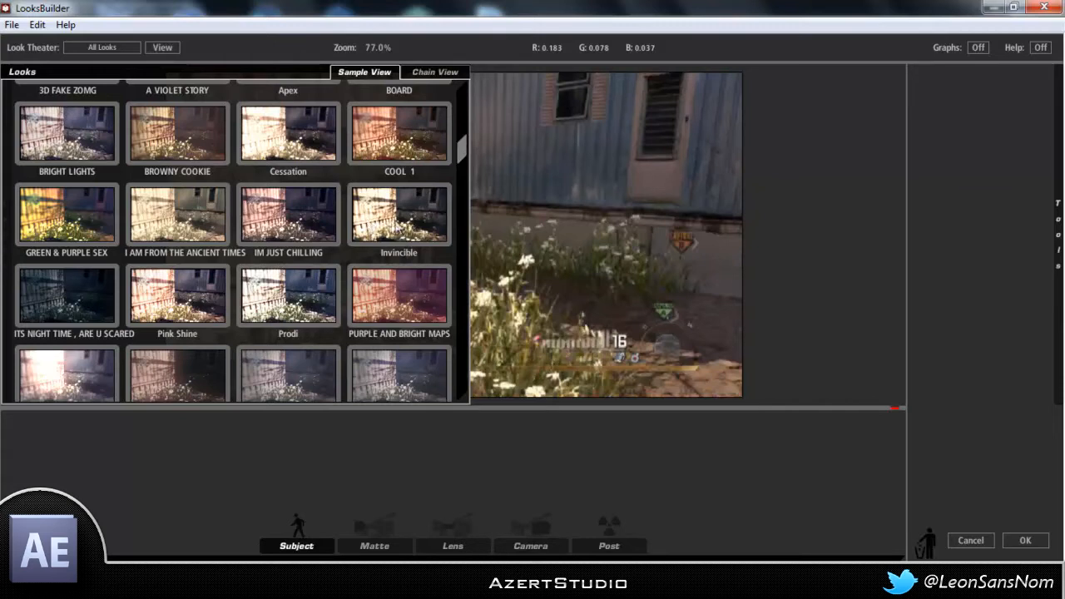
{"action": "left_click", "coordinate": [413, 218]}
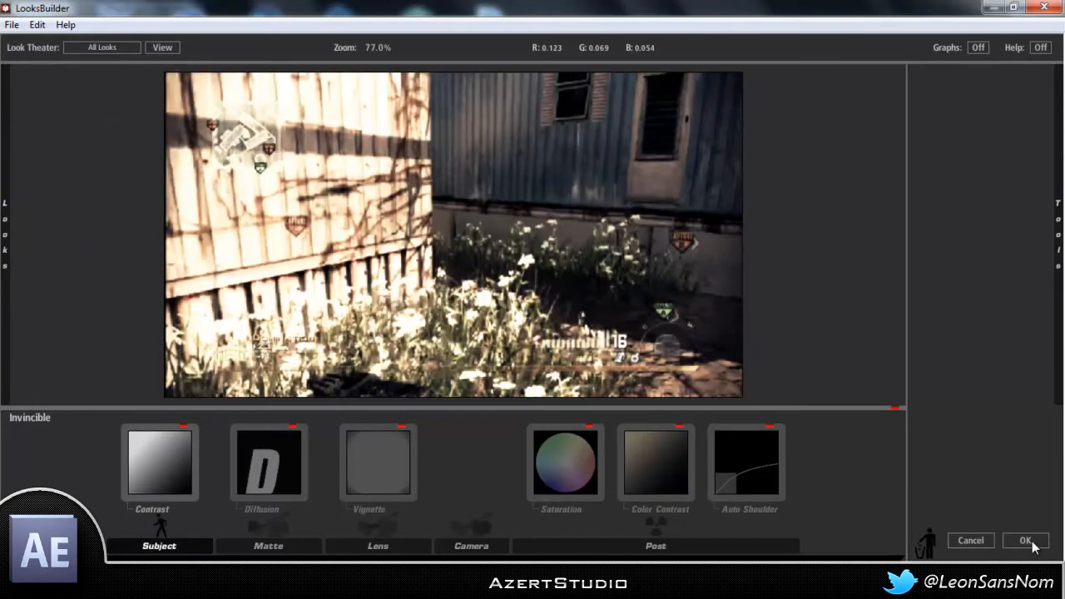
{"action": "left_click", "coordinate": [1026, 540]}
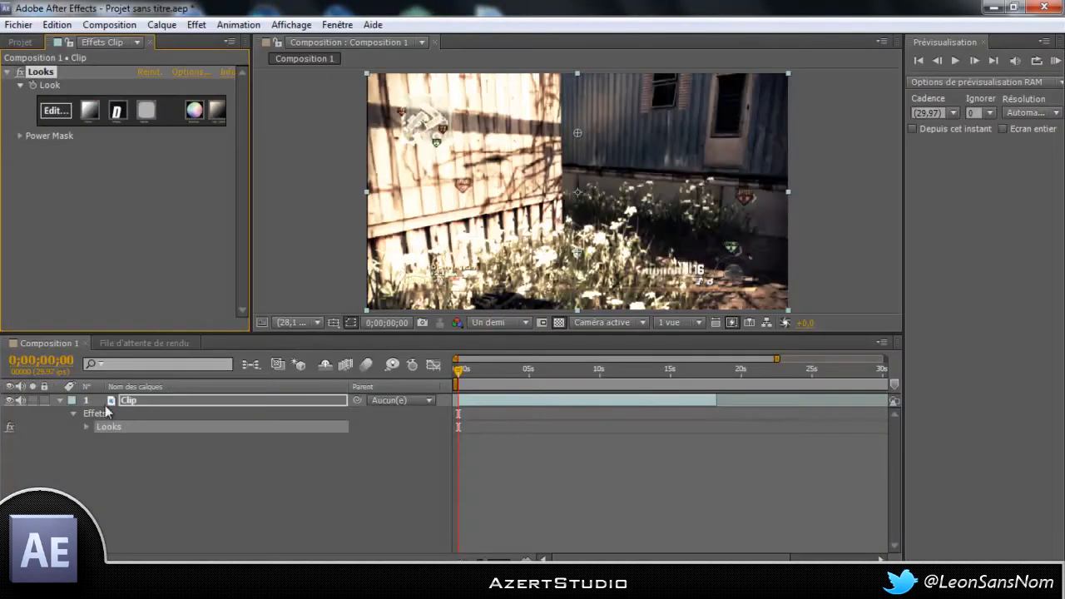
Collapse the Looks settings and add the CC Glass Wipe transition effect to the Clip layer
{"action": "left_click", "coordinate": [9, 74]}
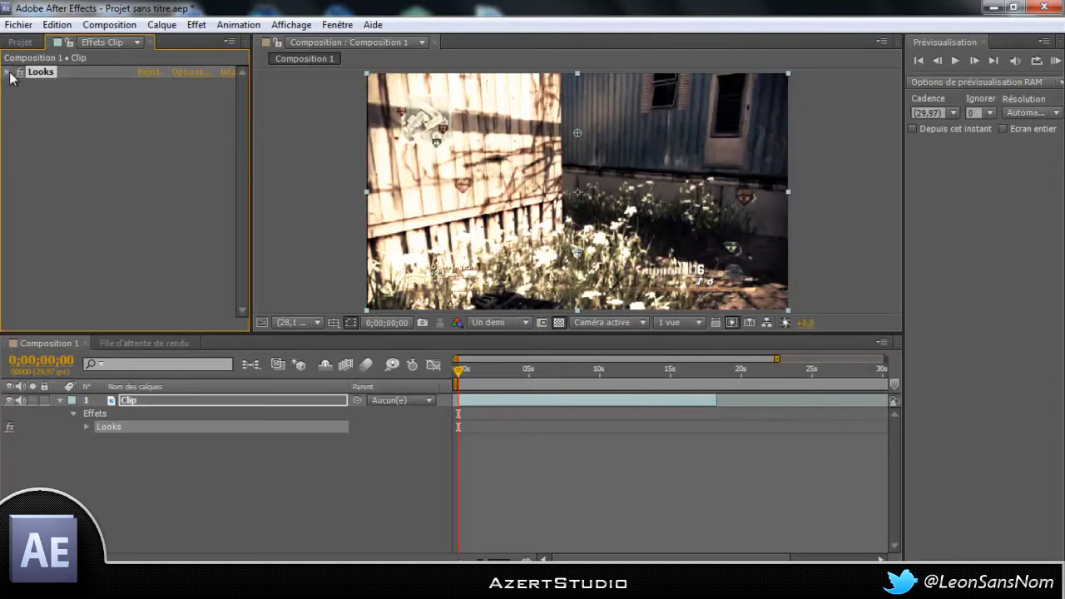
{"action": "left_click", "coordinate": [60, 400]}
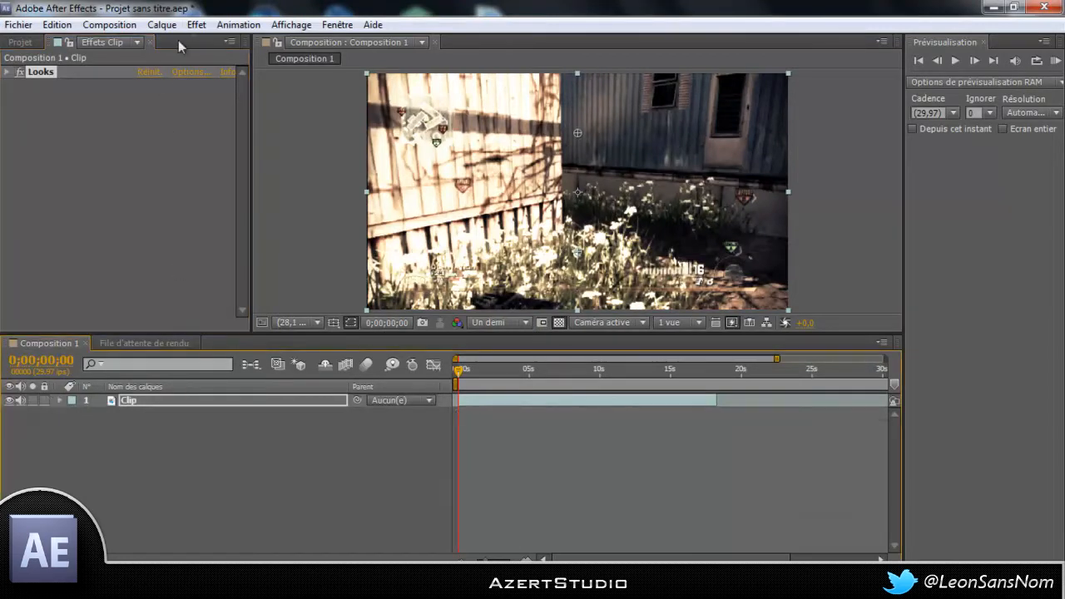
{"action": "left_click", "coordinate": [197, 401]}
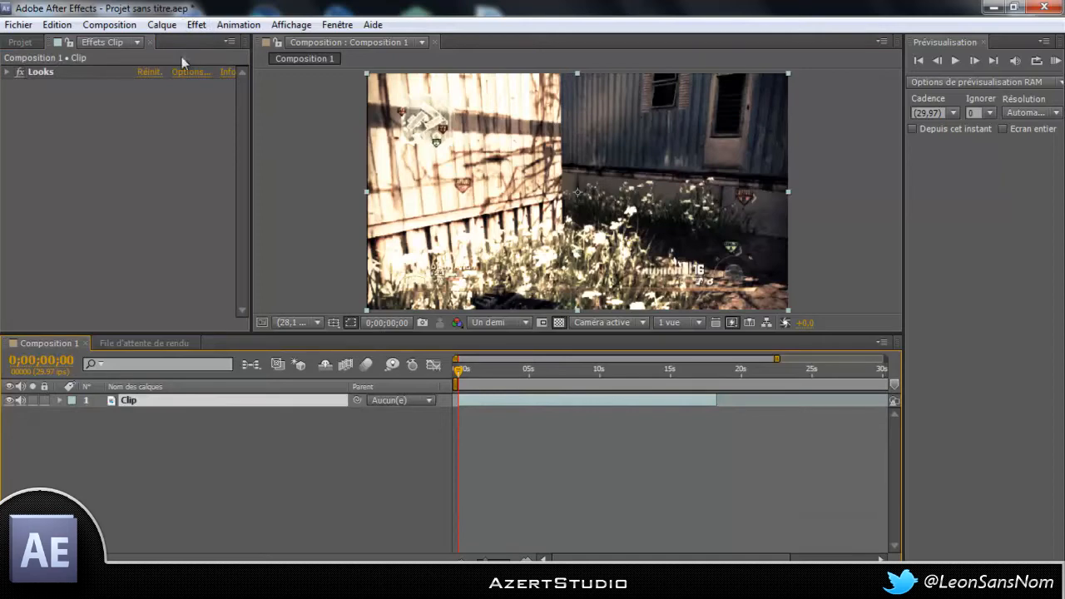
{"action": "left_click", "coordinate": [194, 25]}
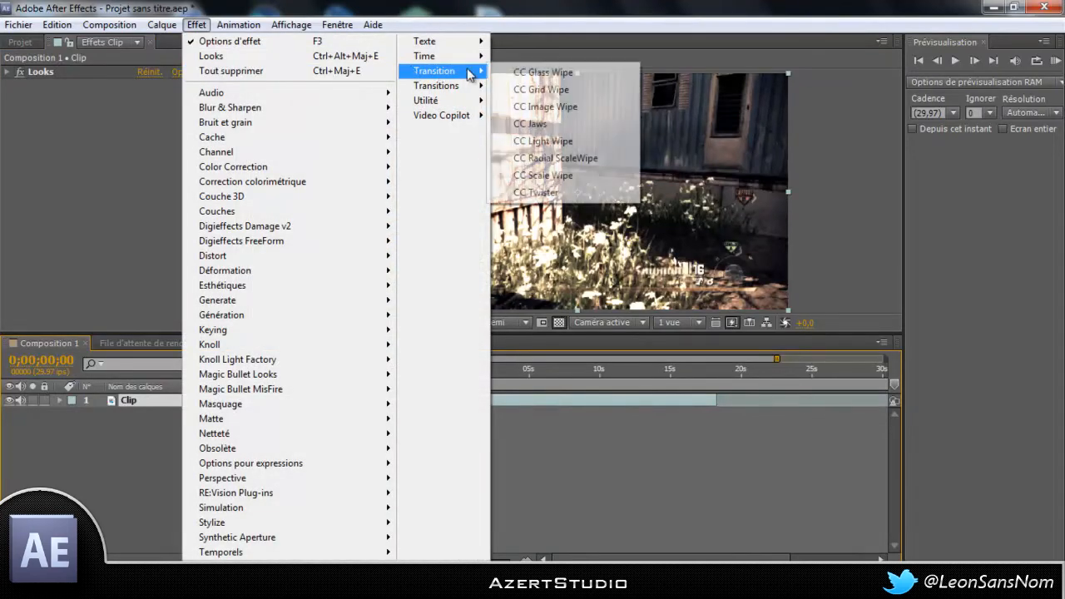
{"action": "mouse_move", "coordinate": [462, 75]}
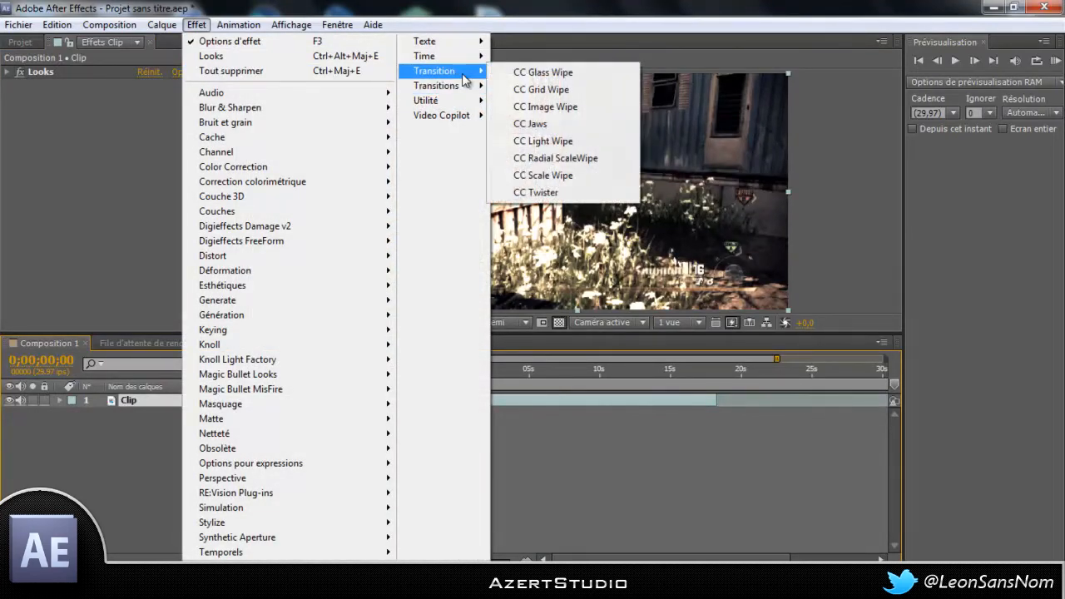
{"action": "left_click", "coordinate": [509, 74]}
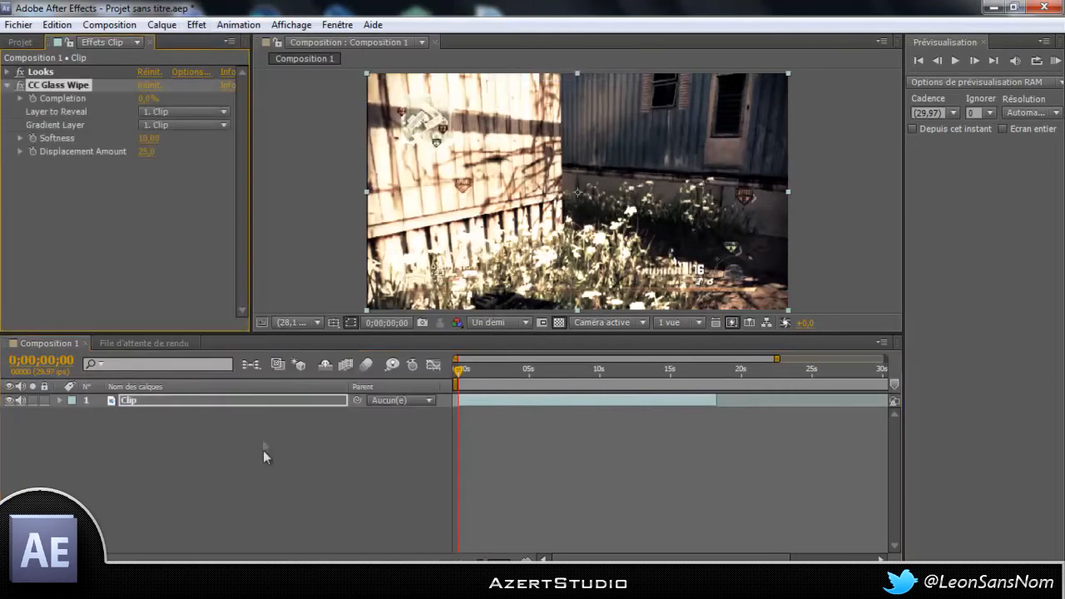
Reveal the CC Glass Wipe properties in the timeline and keyframe Completion at 100% on the first frame
{"action": "left_click", "coordinate": [149, 401]}
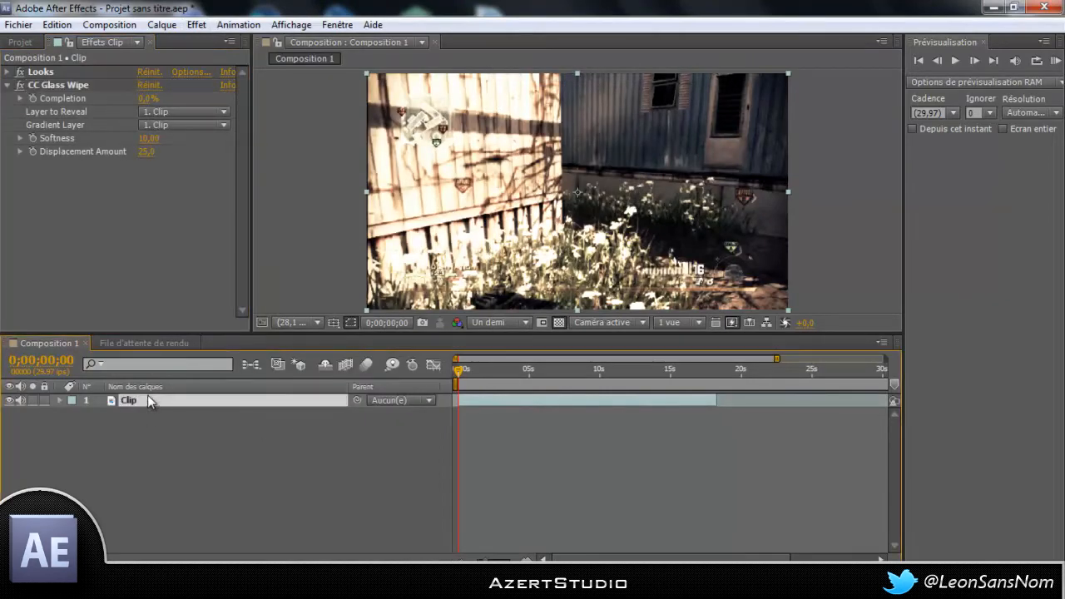
{"action": "key", "text": "e"}
{"action": "left_click", "coordinate": [85, 426]}
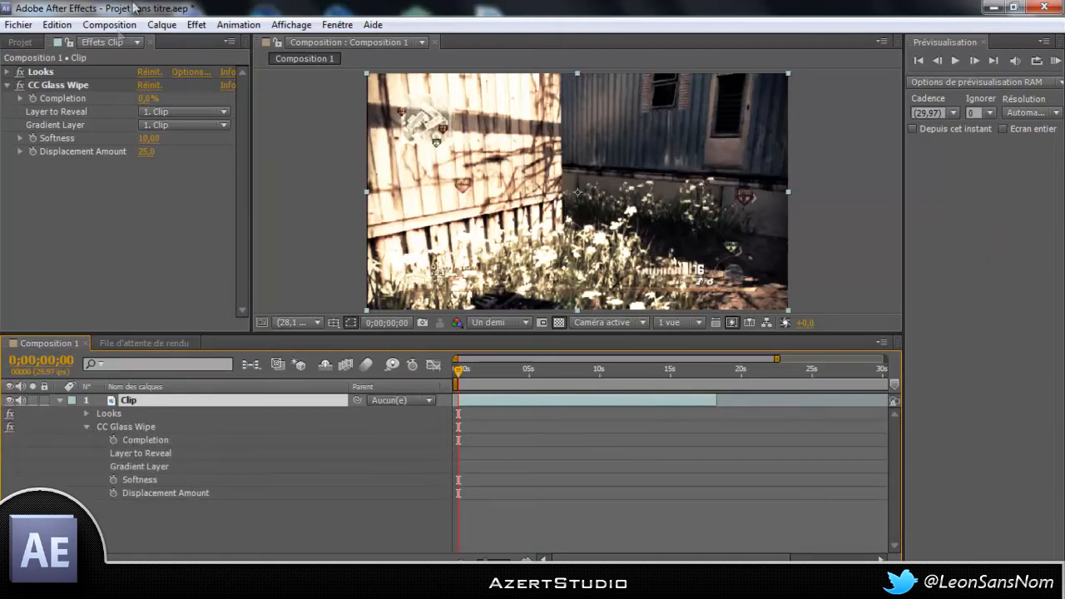
{"action": "left_click", "coordinate": [143, 98]}
{"action": "type", "text": "100"}
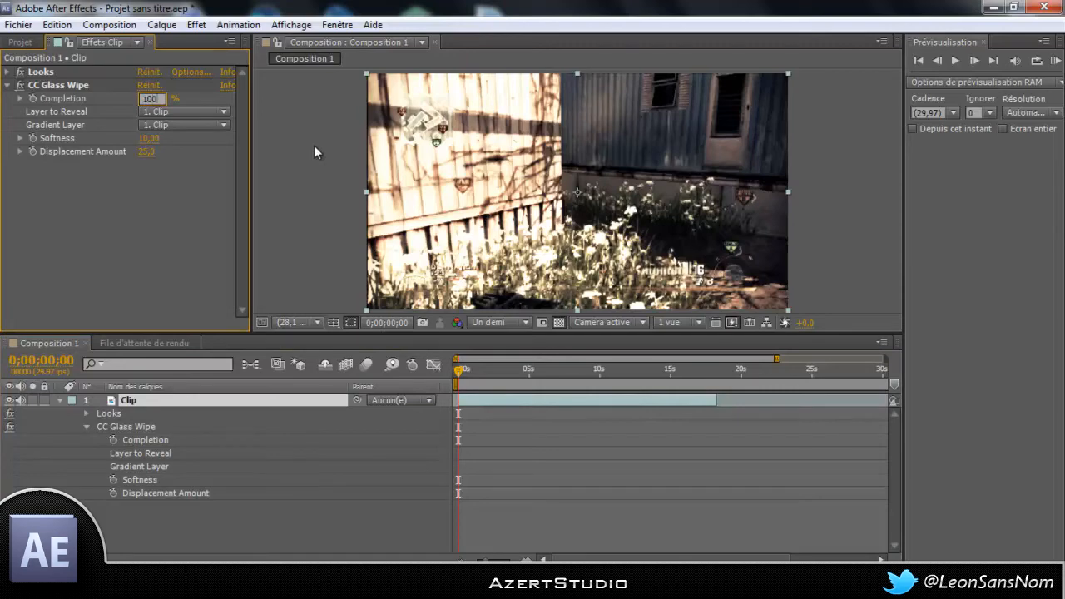
{"action": "key", "text": "Return"}
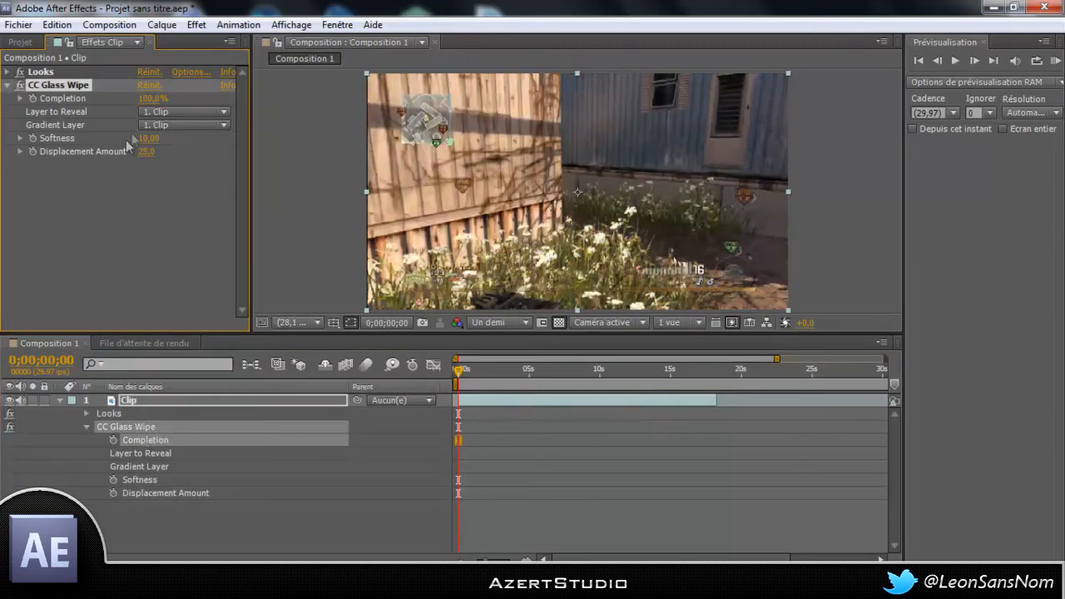
{"action": "left_click", "coordinate": [114, 441]}
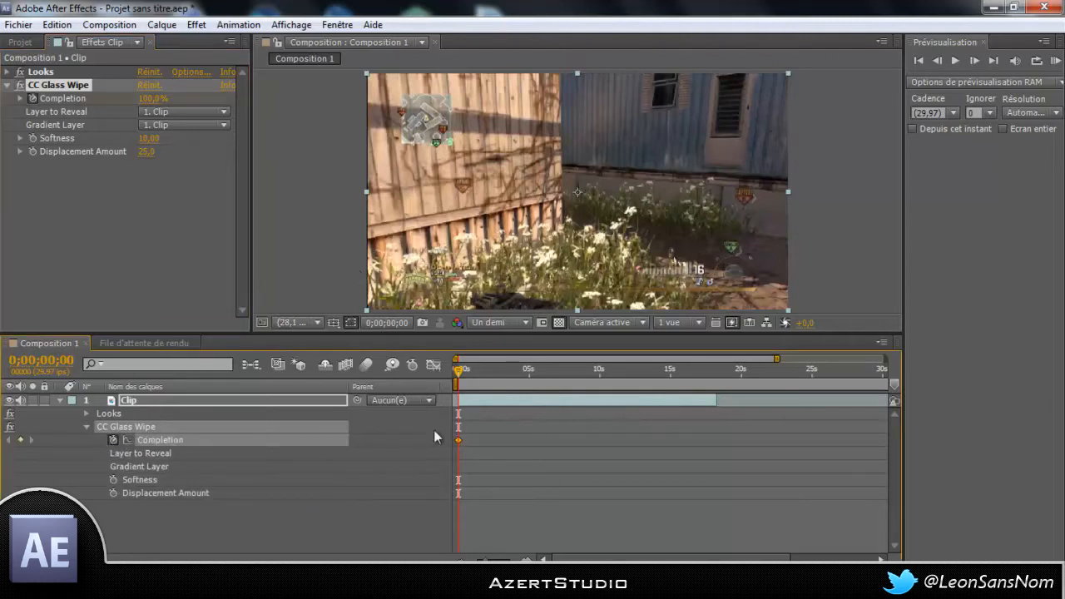
Add a second Completion keyframe for CC Glass Wipe at 0;00;02;08 with a value of 0%
{"action": "left_click_drag", "start_coordinate": [458, 380], "coordinate": [492, 383]}
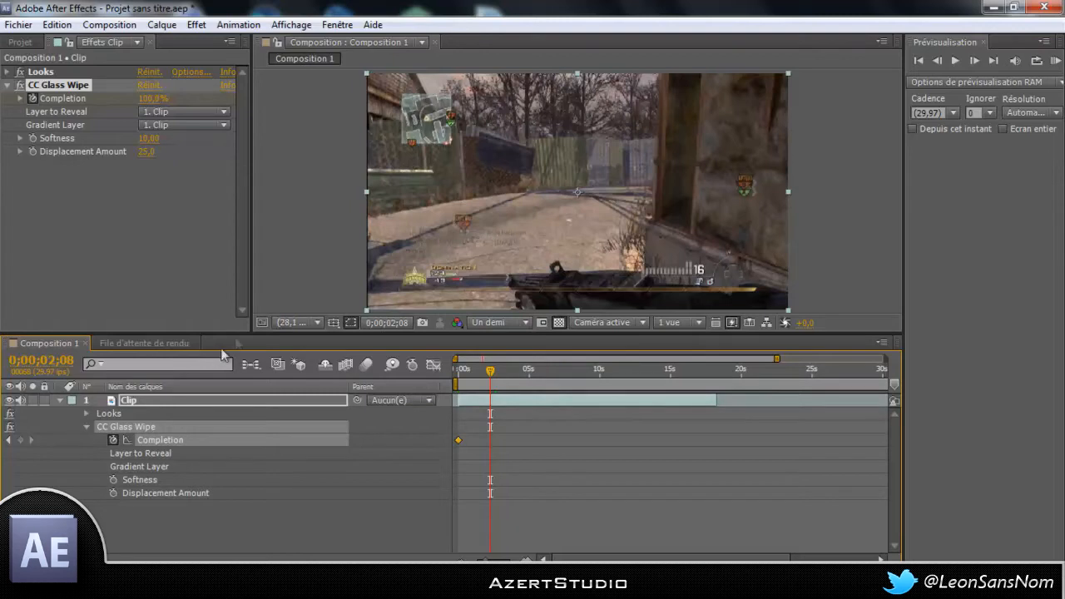
{"action": "left_click", "coordinate": [20, 441]}
{"action": "left_click", "coordinate": [153, 99]}
{"action": "type", "text": "0"}
{"action": "key", "text": "Return"}
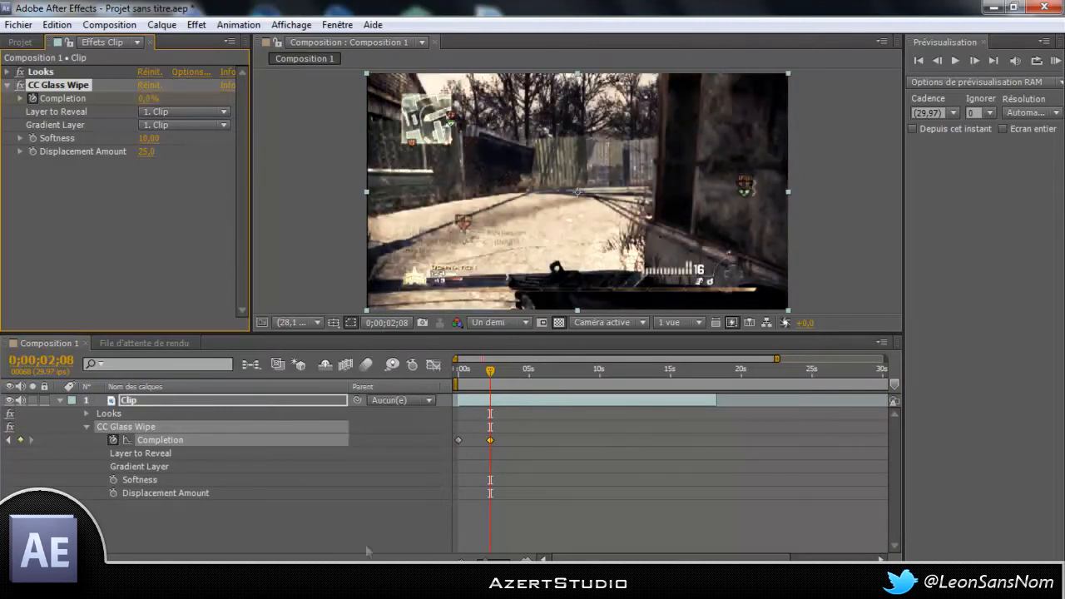
Go to 0;00;00;26 within the transition and try a CC Glass Wipe Softness of 21.40
{"action": "left_click_drag", "start_coordinate": [493, 370], "coordinate": [471, 369]}
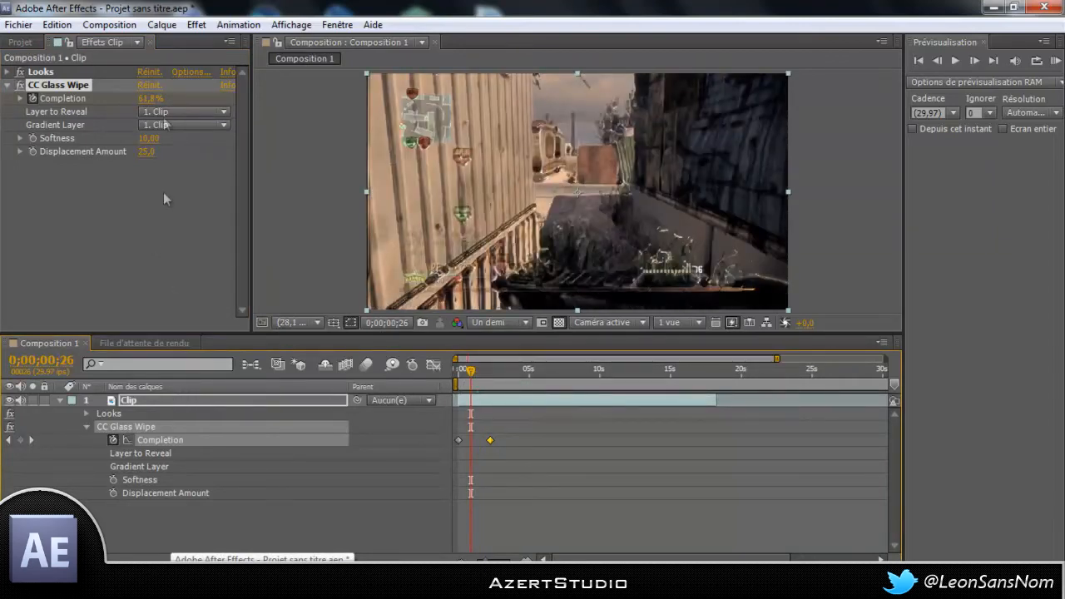
{"action": "left_click_drag", "start_coordinate": [149, 138], "coordinate": [182, 146]}
{"action": "left_click", "coordinate": [158, 132]}
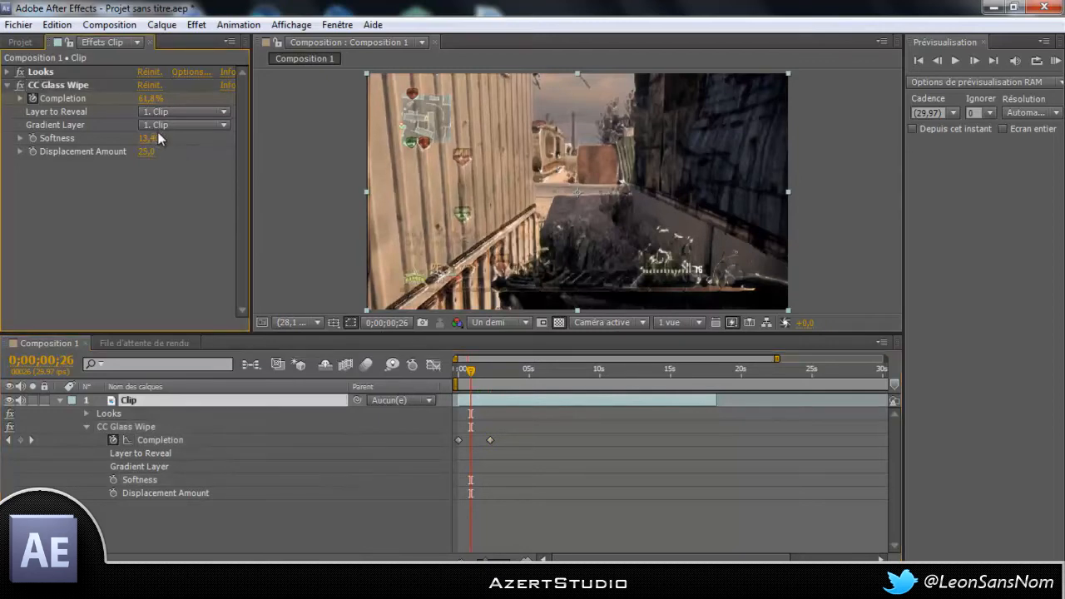
{"action": "left_click_drag", "start_coordinate": [164, 135], "coordinate": [183, 139]}
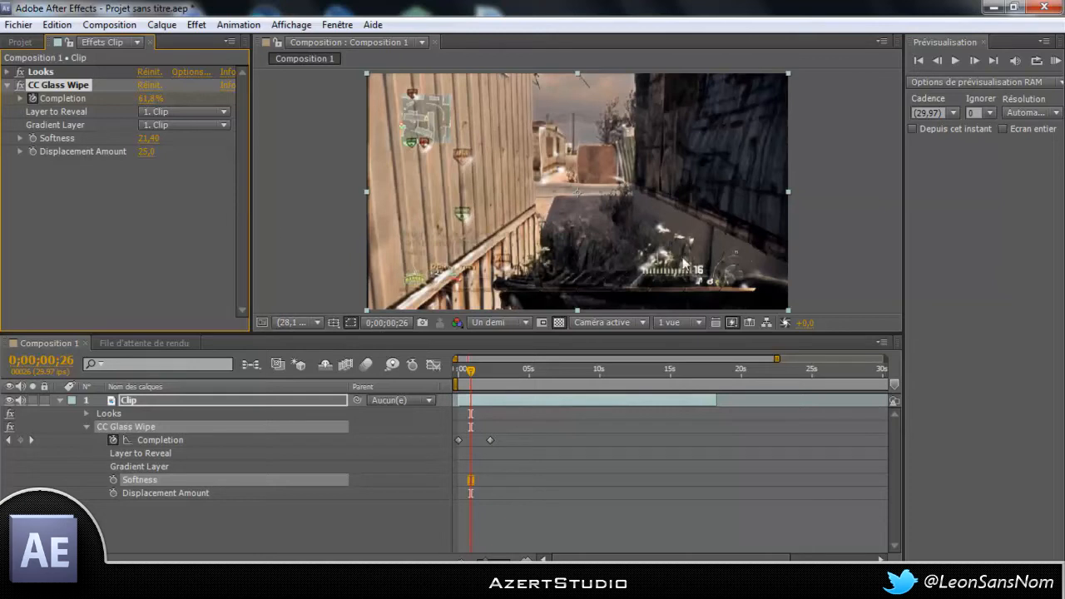
Set the CC Glass Wipe Softness back to 10 and raise its Displacement Amount to 34.1
{"action": "left_click", "coordinate": [149, 139]}
{"action": "type", "text": "0"}
{"action": "key", "text": "BackSpace"}
{"action": "type", "text": "10"}
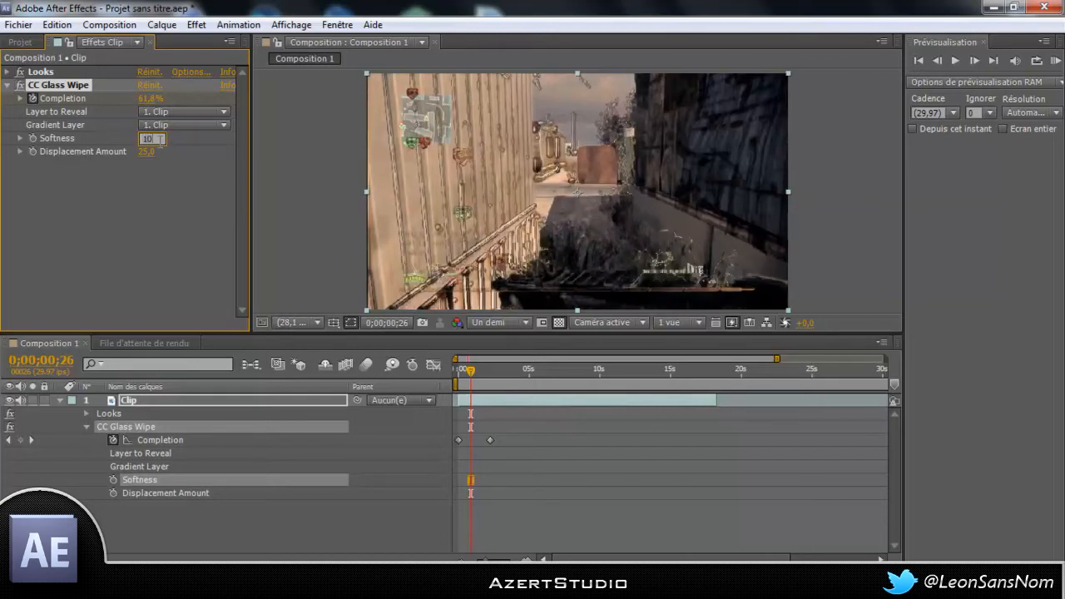
{"action": "key", "text": "Return"}
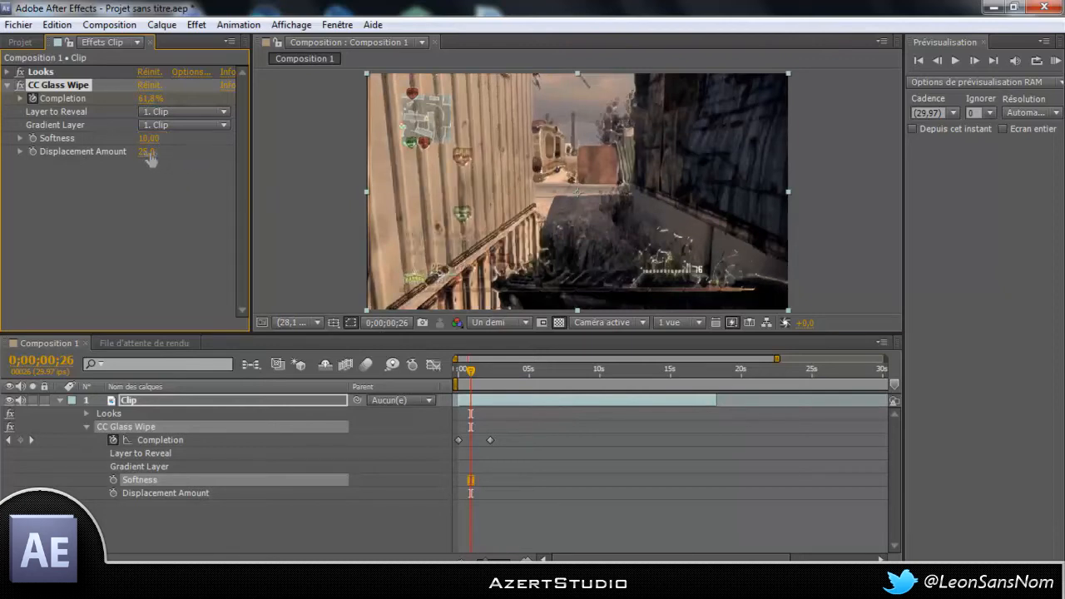
{"action": "left_click_drag", "start_coordinate": [151, 158], "coordinate": [145, 159]}
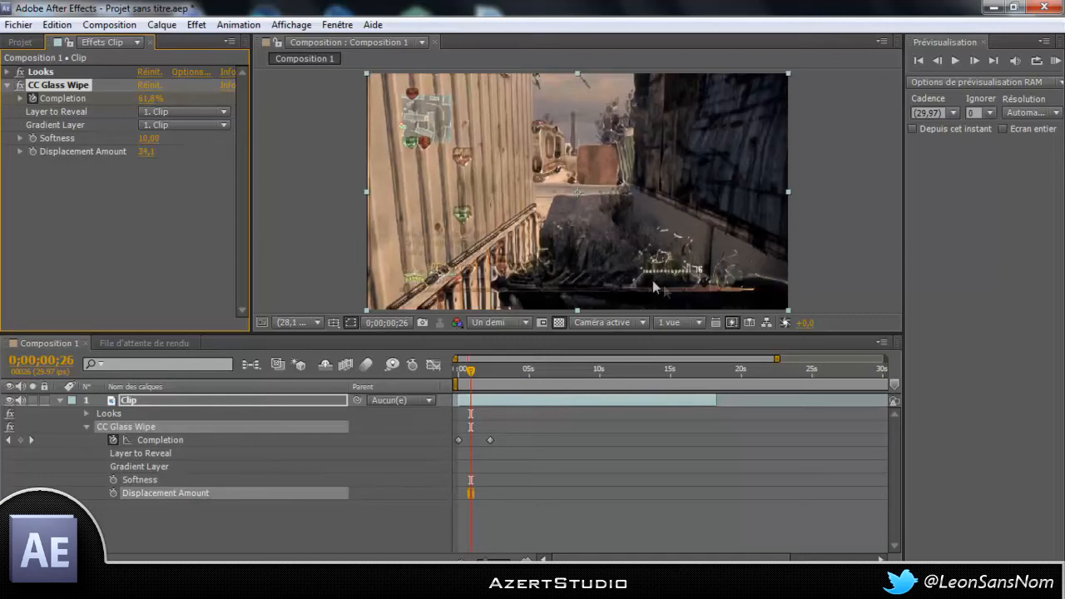
Set the CC Glass Wipe Displacement Amount to 20
{"action": "left_click_drag", "start_coordinate": [143, 158], "coordinate": [211, 155]}
{"action": "left_click", "coordinate": [146, 151]}
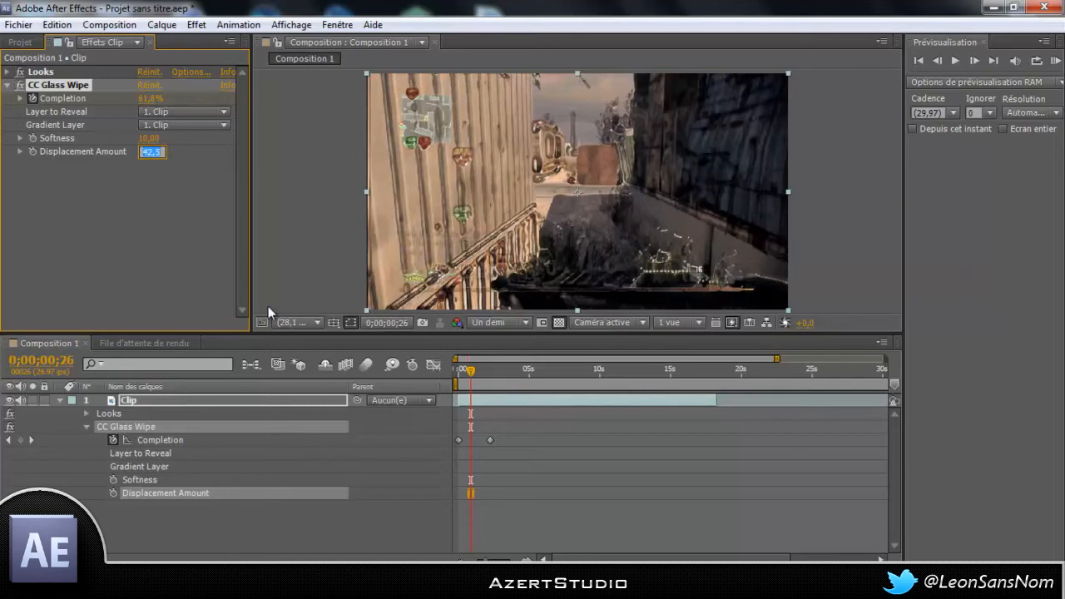
{"action": "type", "text": "20"}
{"action": "key", "text": "Return"}
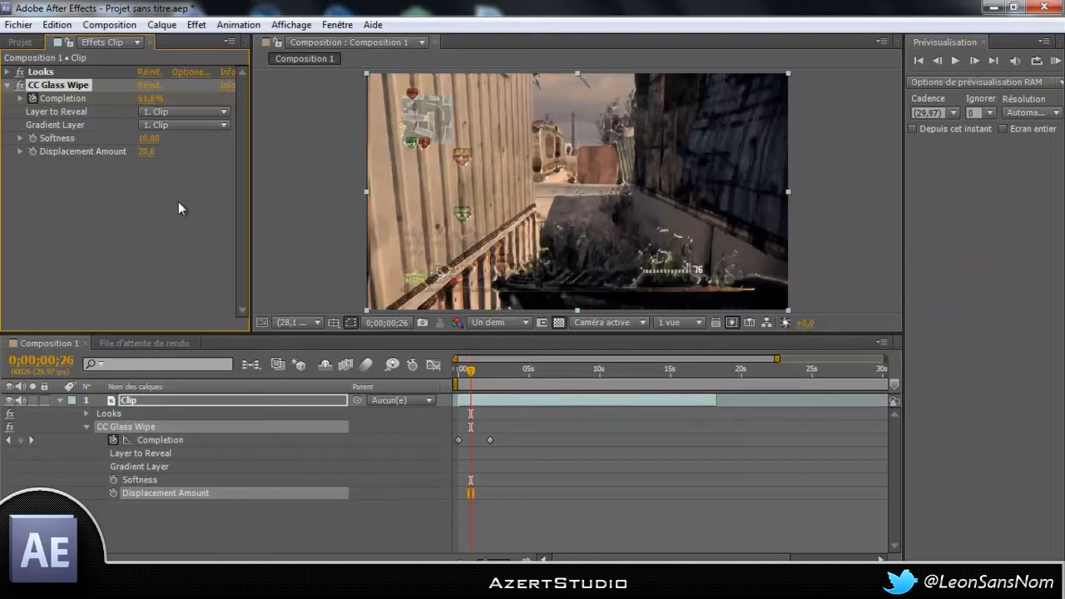
Go to 0;00;01;16 and change the clip's Looks grade to the IM JUST CHILLING preset in LooksBuilder
{"action": "left_click_drag", "start_coordinate": [471, 371], "coordinate": [481, 380]}
{"action": "left_click", "coordinate": [87, 414]}
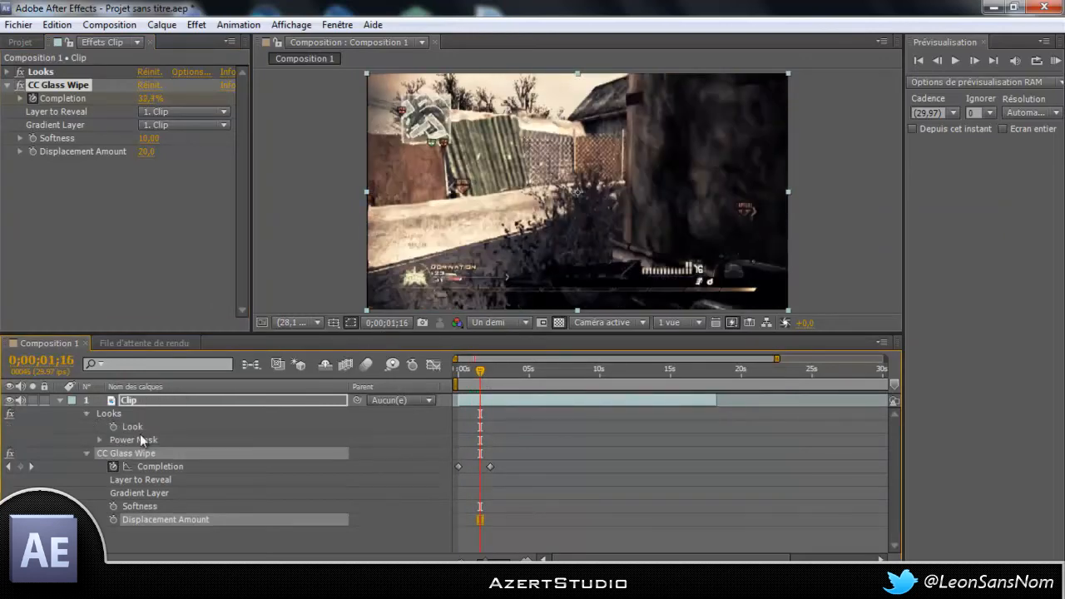
{"action": "left_click", "coordinate": [9, 72]}
{"action": "left_click", "coordinate": [20, 85]}
{"action": "left_click", "coordinate": [71, 117]}
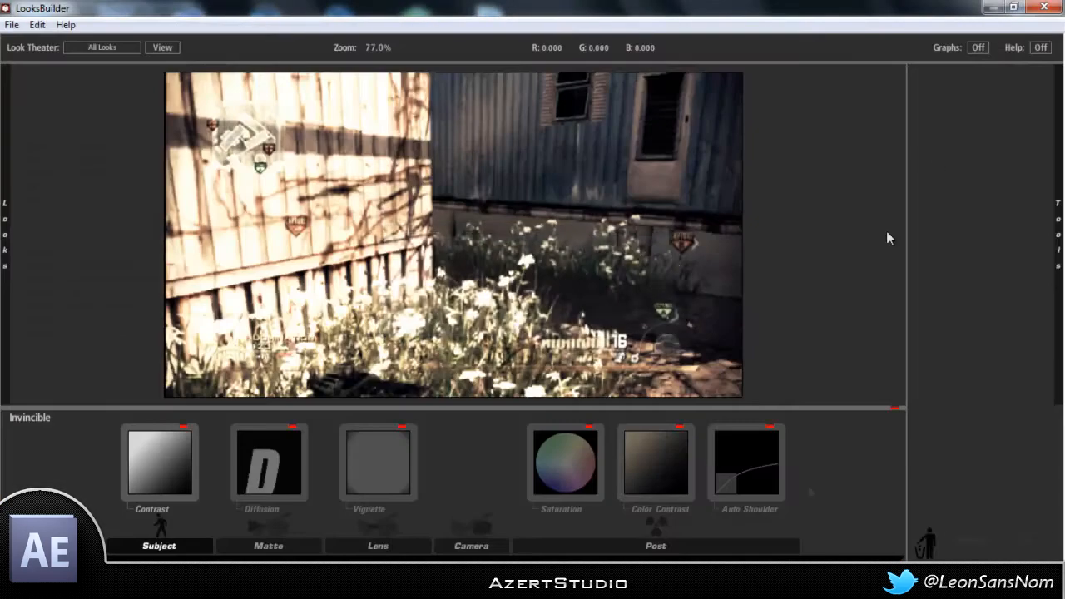
{"action": "mouse_move", "coordinate": [2, 228]}
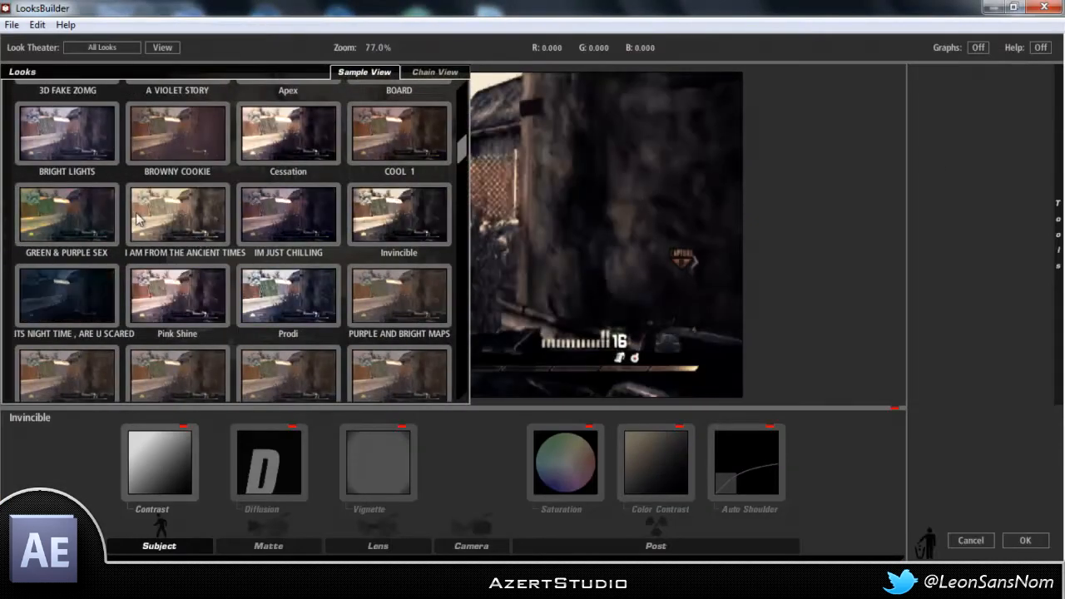
{"action": "left_click", "coordinate": [300, 236]}
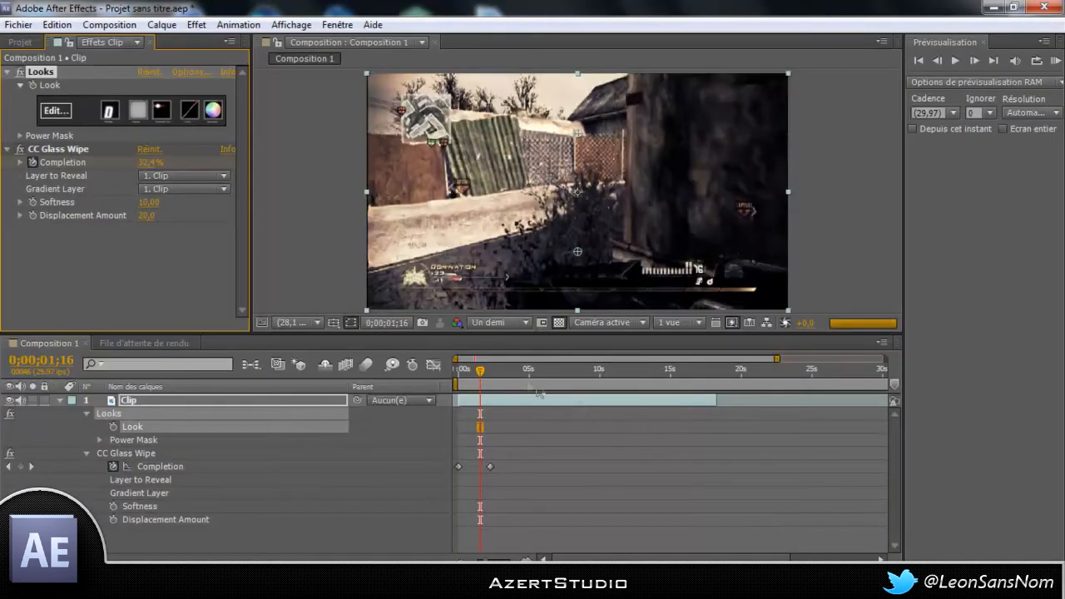
Scrub through the transition from its start past the second Completion keyframe to check the new look
{"action": "left_click_drag", "start_coordinate": [481, 371], "coordinate": [474, 375]}
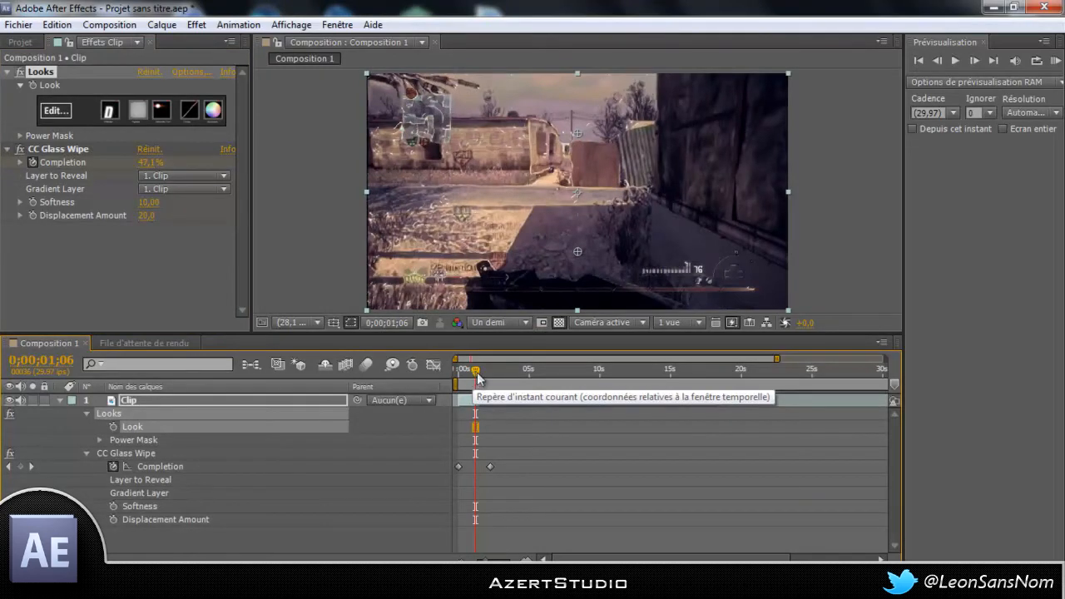
{"action": "left_click_drag", "start_coordinate": [474, 376], "coordinate": [457, 376]}
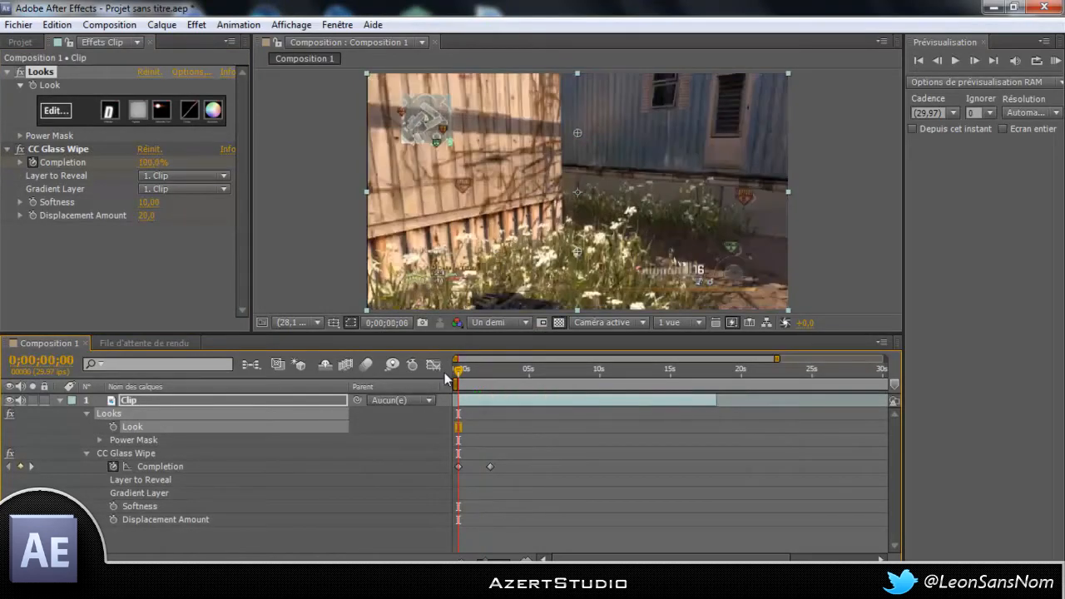
{"action": "left_click_drag", "start_coordinate": [458, 370], "coordinate": [509, 370]}
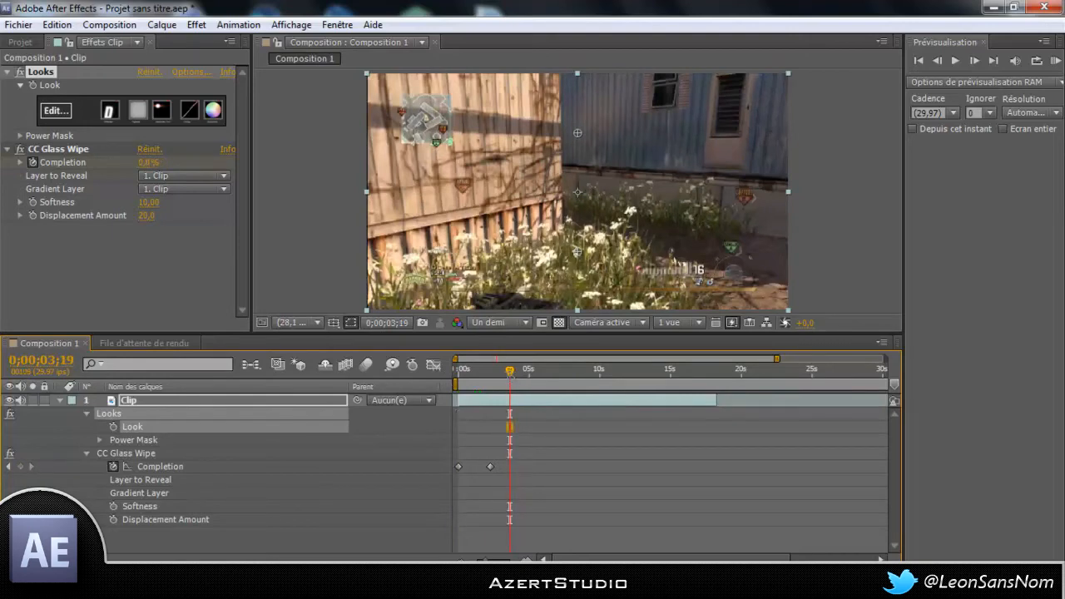
Add a third CC Glass Wipe Completion keyframe at 0;00;03;08 with a value of 100%
{"action": "left_click_drag", "start_coordinate": [505, 372], "coordinate": [500, 372]}
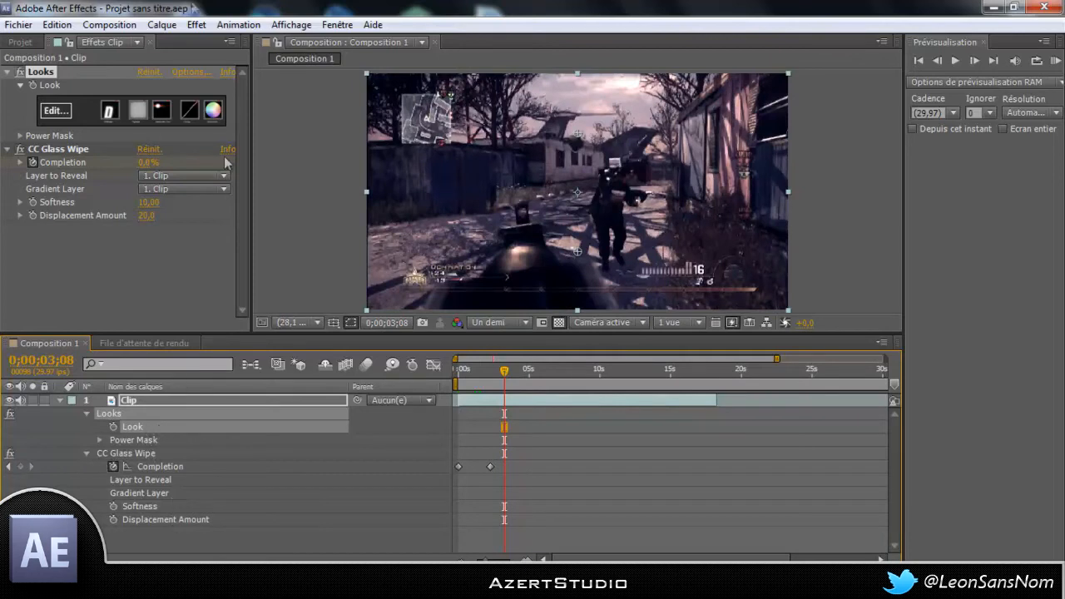
{"action": "left_click", "coordinate": [10, 71]}
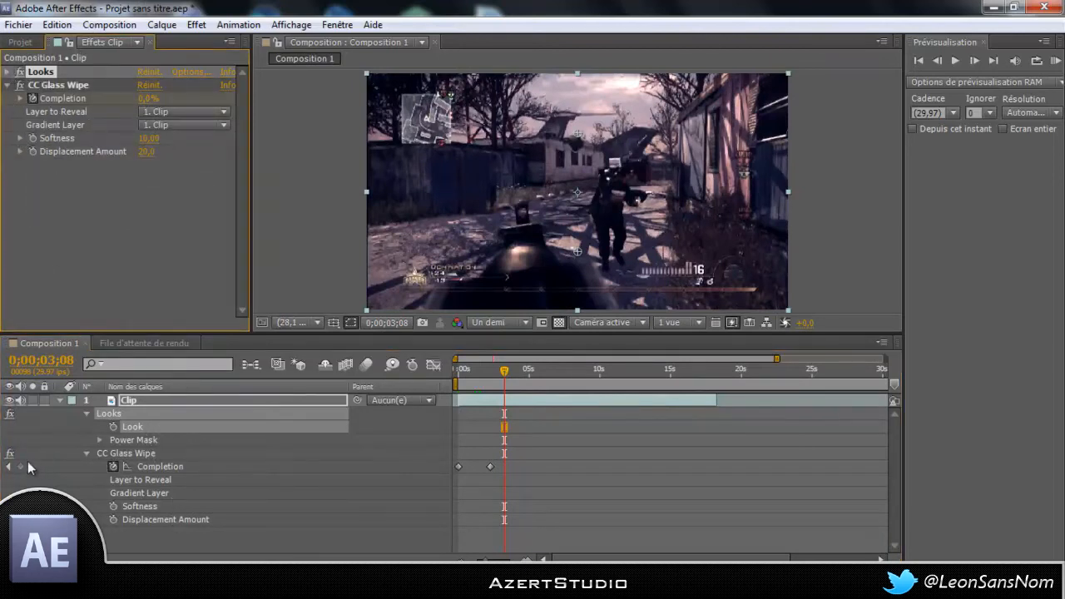
{"action": "left_click", "coordinate": [20, 466]}
{"action": "left_click", "coordinate": [150, 98]}
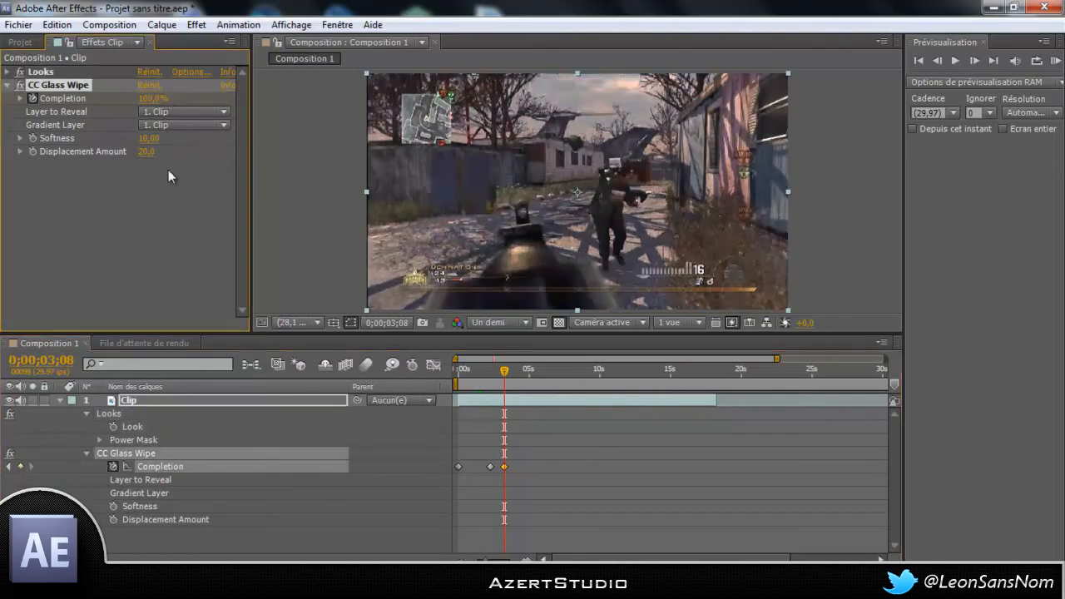
Play the transition back to the original clip from 0;00;02;00 and again from 0;00;02;05, and minimize After Effects
{"action": "left_click_drag", "start_coordinate": [505, 375], "coordinate": [486, 374]}
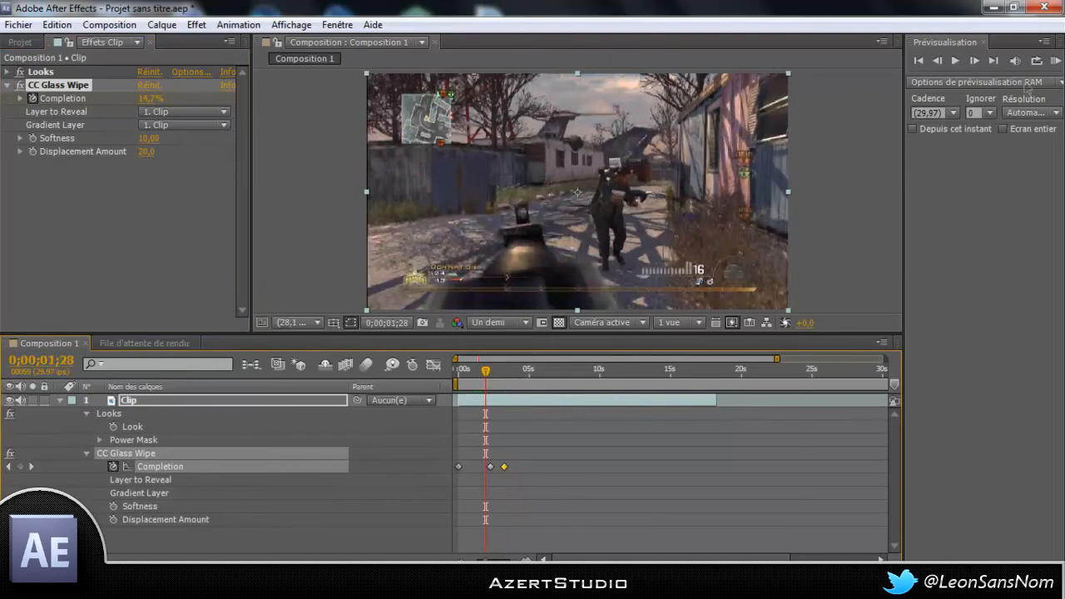
{"action": "left_click", "coordinate": [957, 63]}
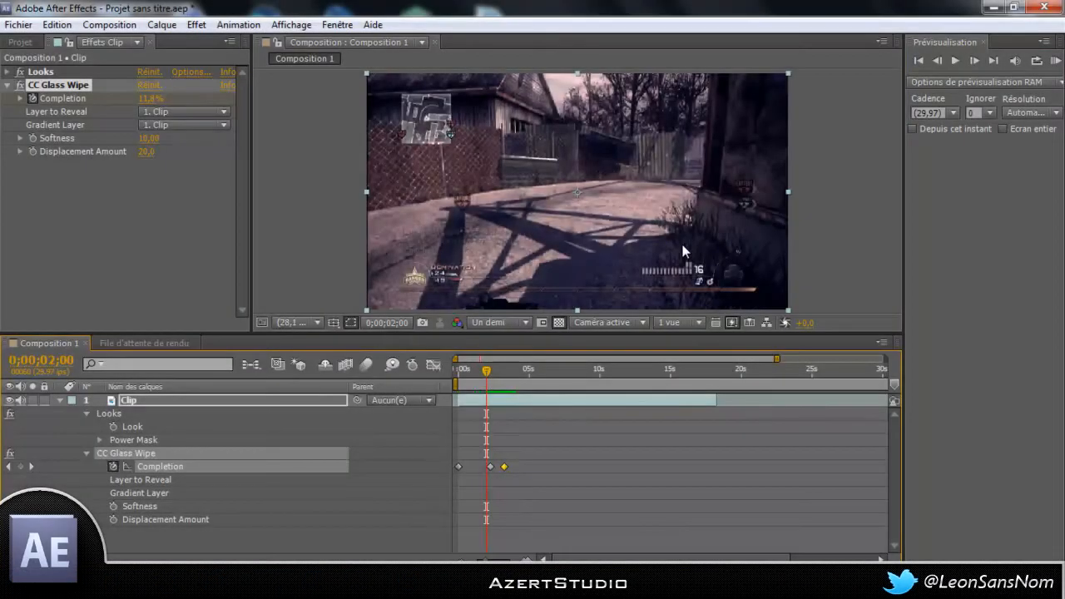
{"action": "left_click", "coordinate": [956, 62]}
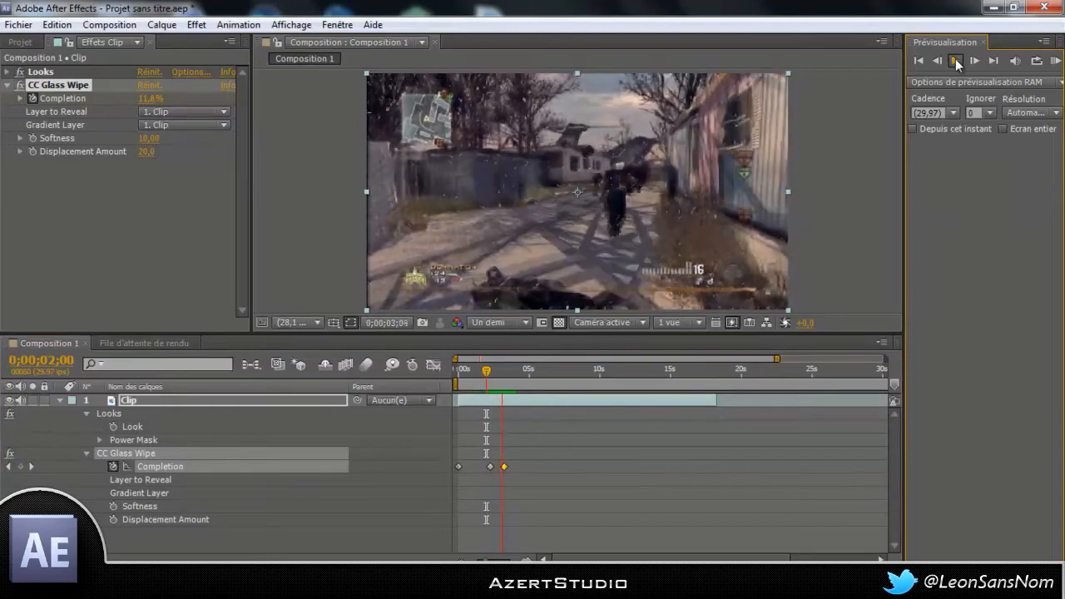
{"action": "left_click_drag", "start_coordinate": [477, 392], "coordinate": [498, 387]}
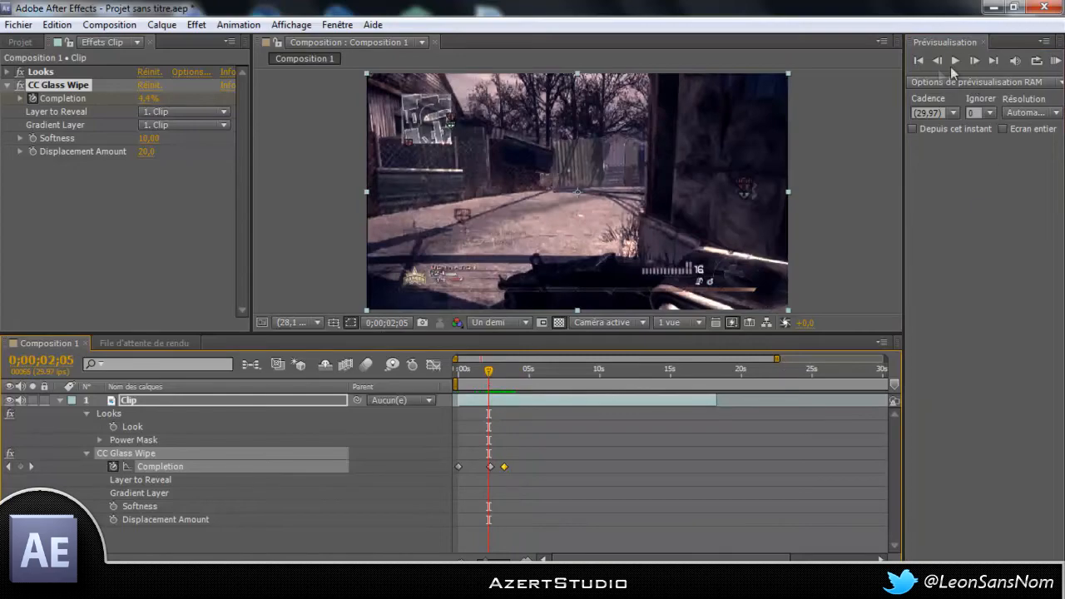
{"action": "left_click", "coordinate": [956, 62]}
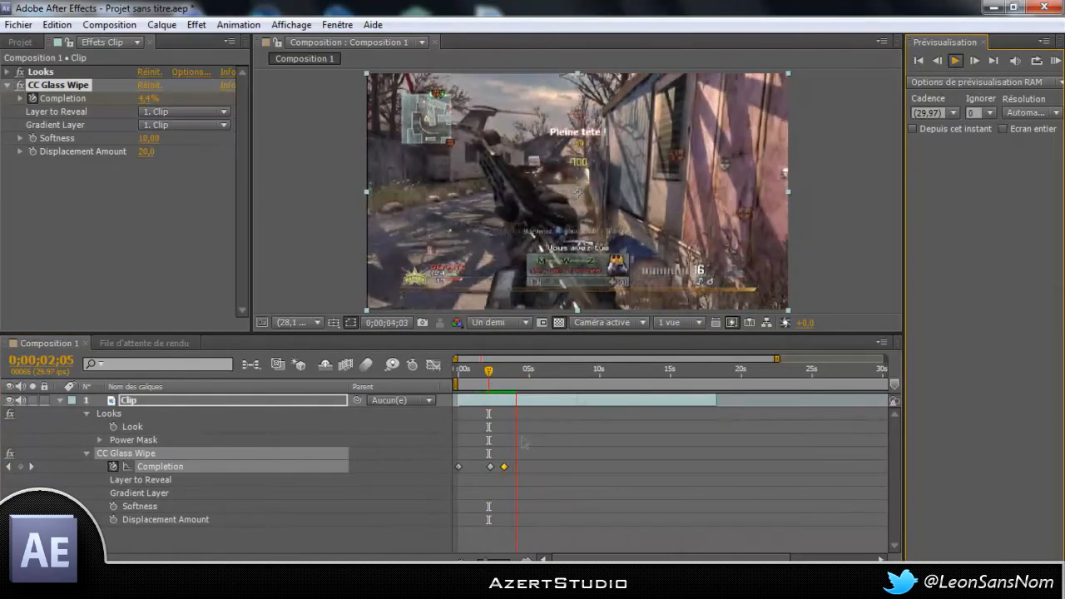
{"action": "key", "text": "space"}
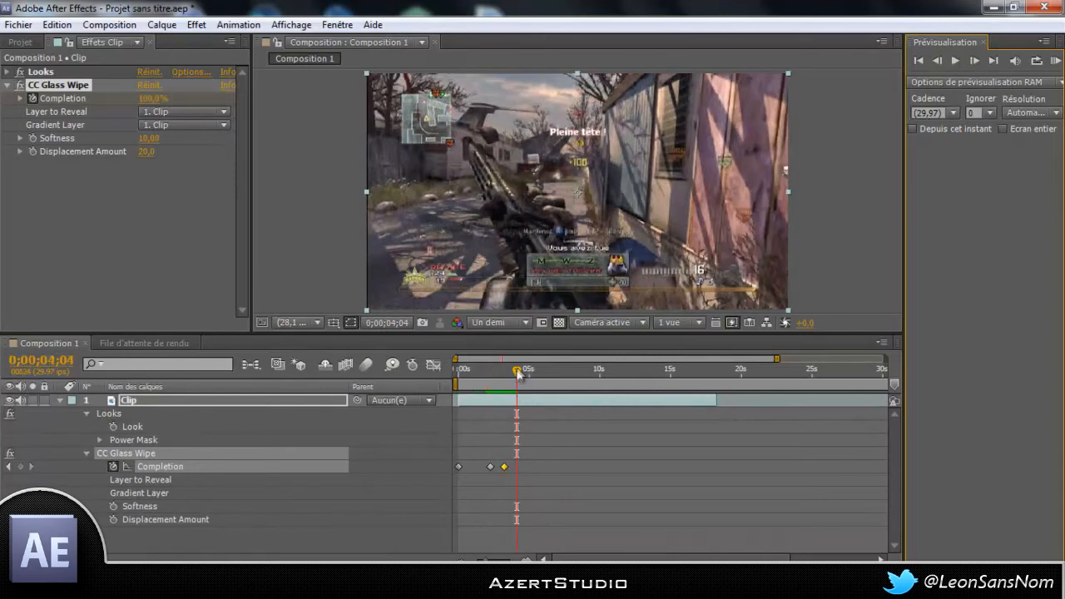
{"action": "left_click_drag", "start_coordinate": [518, 372], "coordinate": [497, 383]}
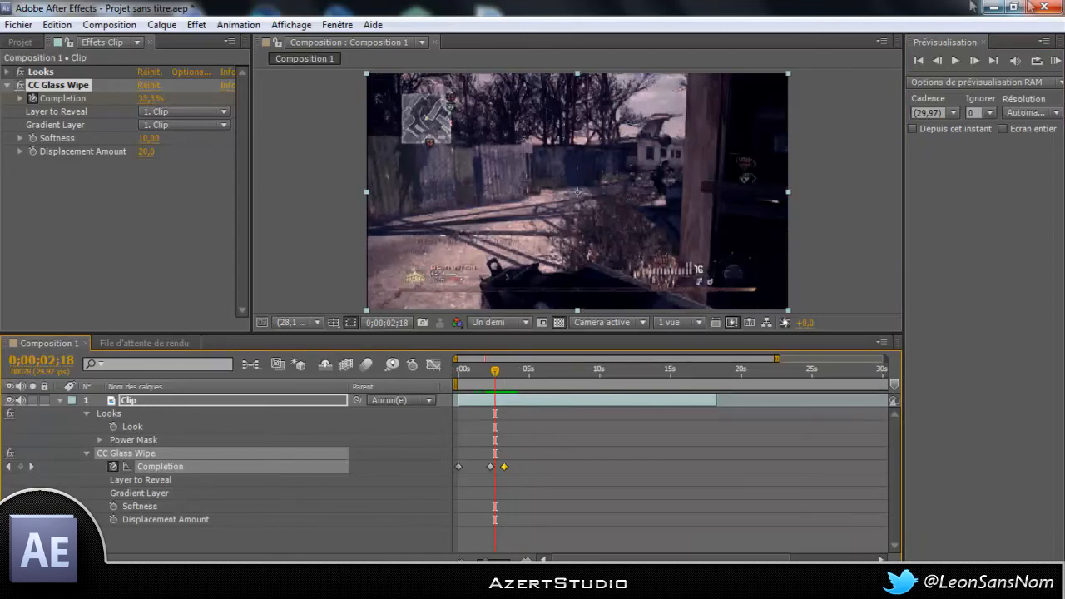
{"action": "left_click", "coordinate": [993, 6]}
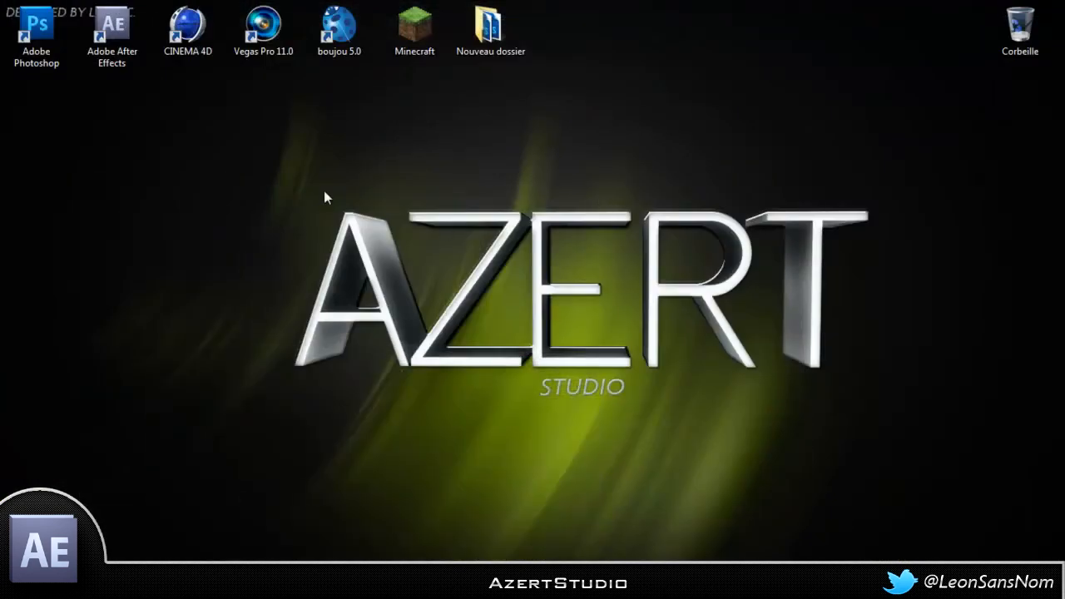